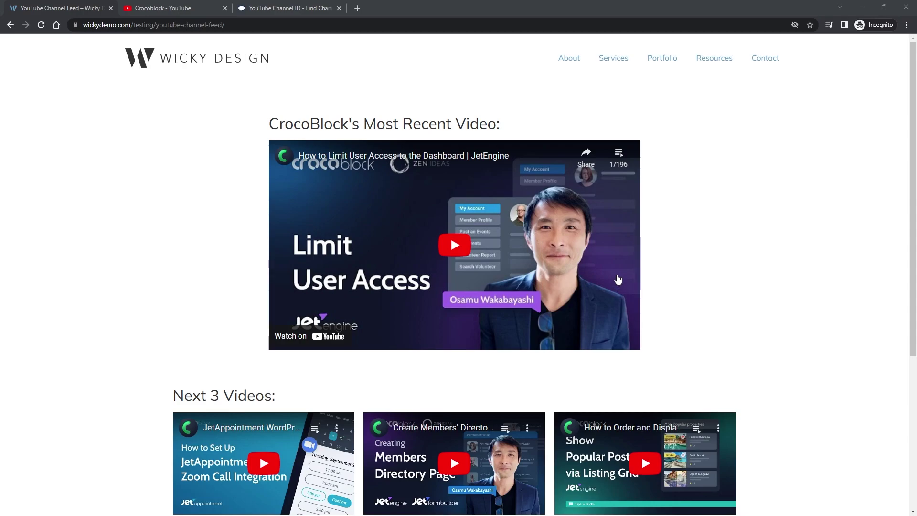
- Switch to the Crocoblock YouTube channel tab and select 'Crocoblock' in its URL
{"action": "scroll", "coordinate": [243, 258], "scroll_direction": "down", "scroll_amount": 2}
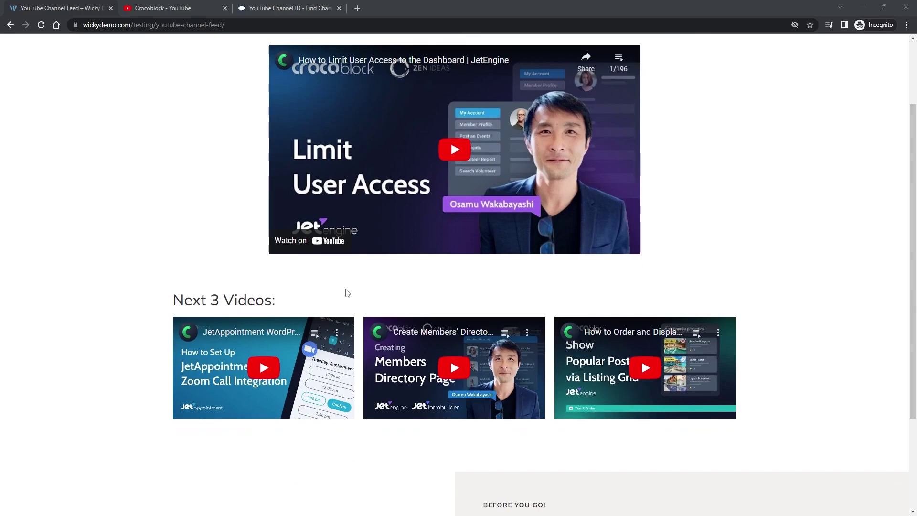
{"action": "scroll", "coordinate": [347, 292], "scroll_direction": "up", "scroll_amount": 2}
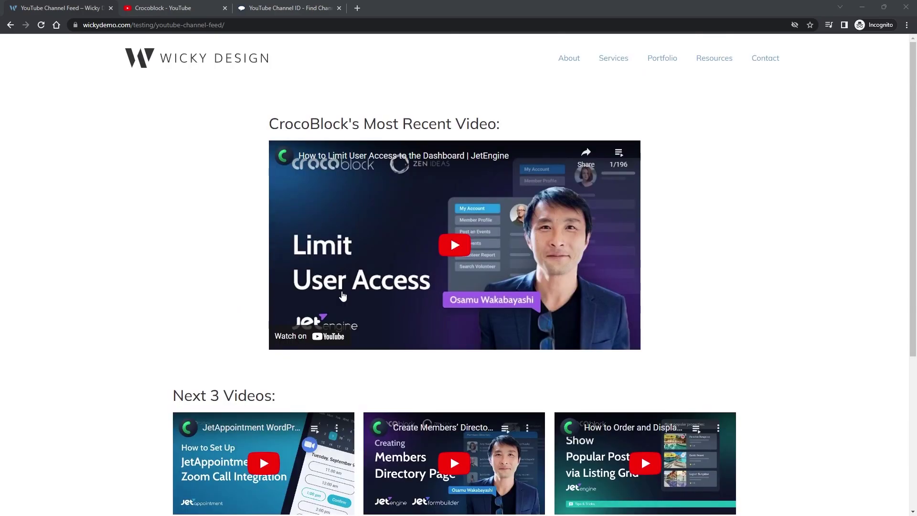
{"action": "key", "text": "ctrl+Tab"}
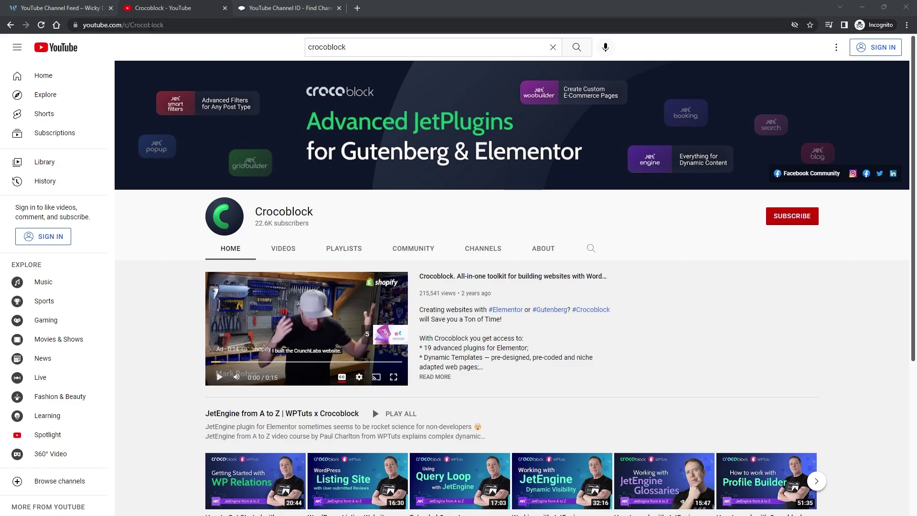
{"action": "double_click", "coordinate": [133, 25]}
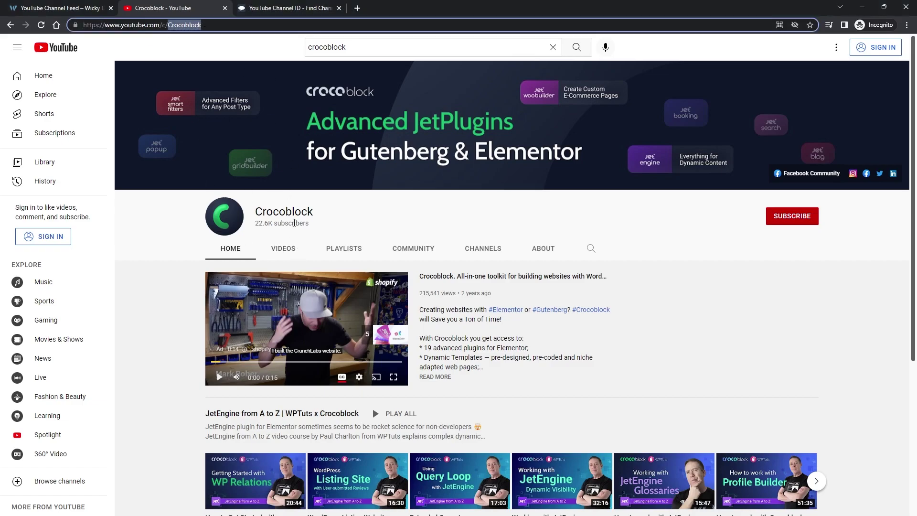
{"action": "left_click", "coordinate": [179, 25]}
{"action": "left_click_drag", "start_coordinate": [165, 24], "coordinate": [202, 25]}
{"action": "left_click", "coordinate": [186, 25]}
{"action": "double_click", "coordinate": [185, 25]}
- Open the Crocoblock channel page's source code in a new tab via View page source
{"action": "right_click", "coordinate": [168, 284]}
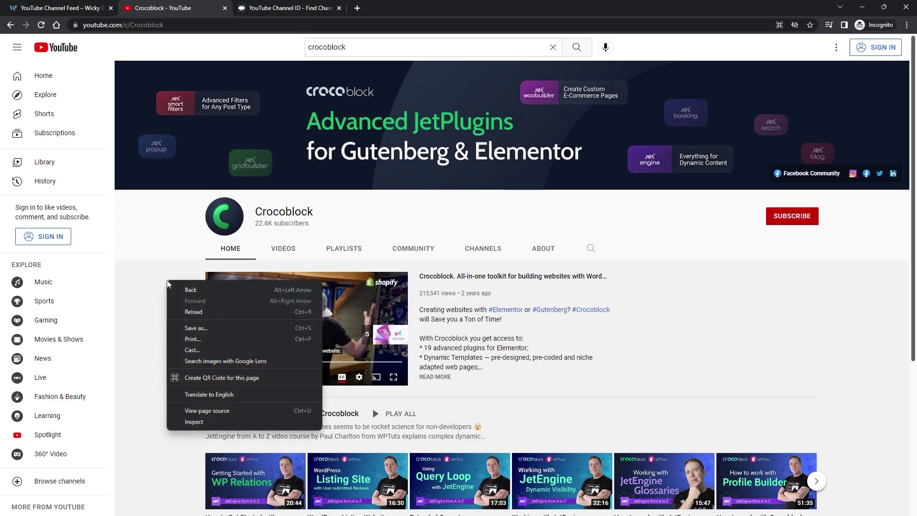
{"action": "left_click", "coordinate": [178, 261]}
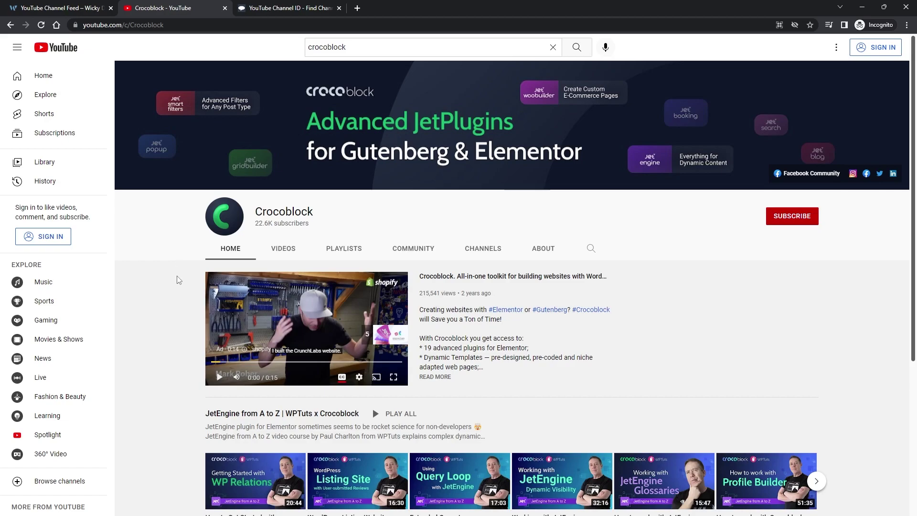
{"action": "right_click", "coordinate": [177, 275]}
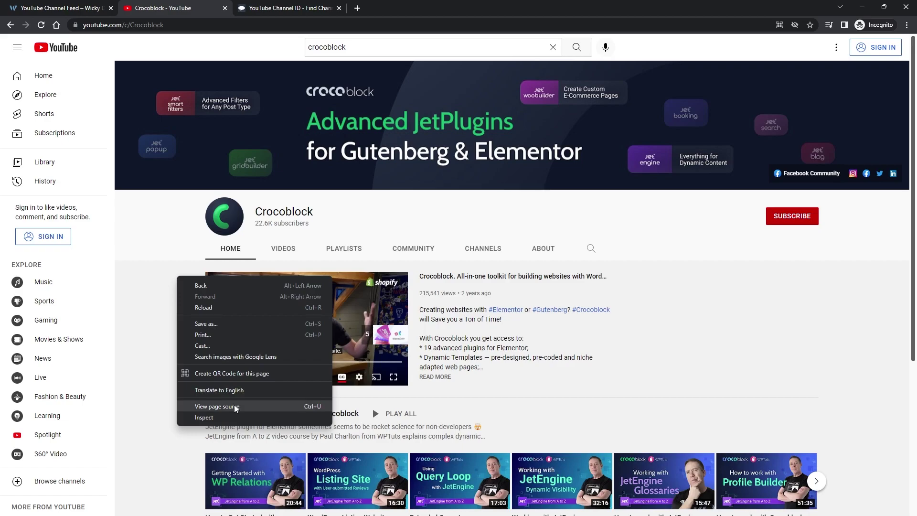
{"action": "left_click", "coordinate": [143, 283]}
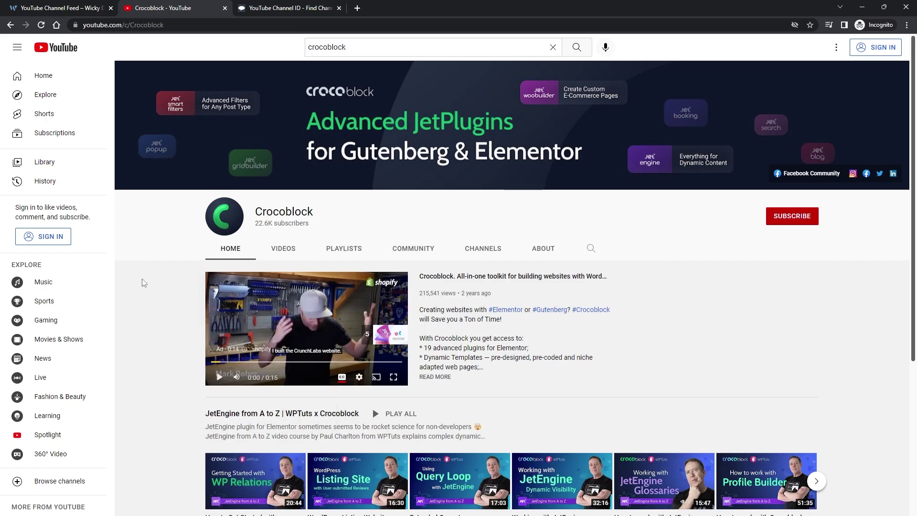
{"action": "right_click", "coordinate": [178, 297]}
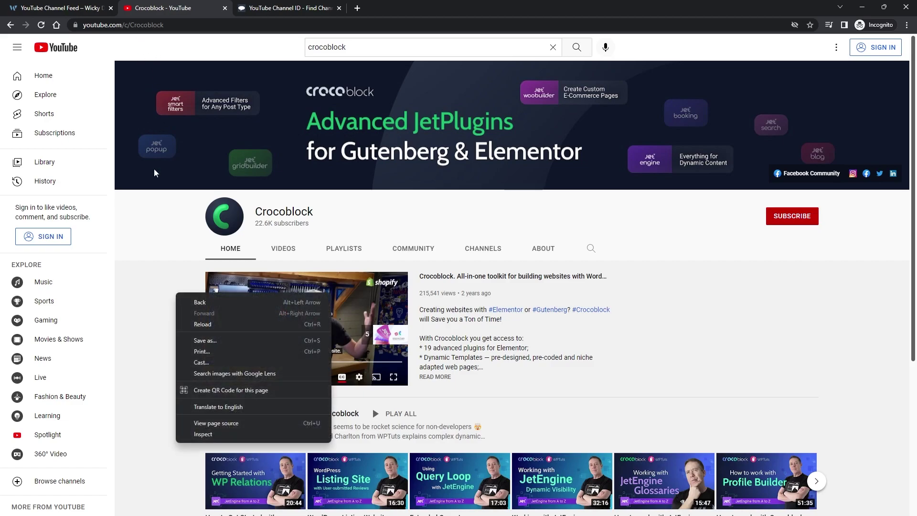
{"action": "left_click", "coordinate": [222, 427]}
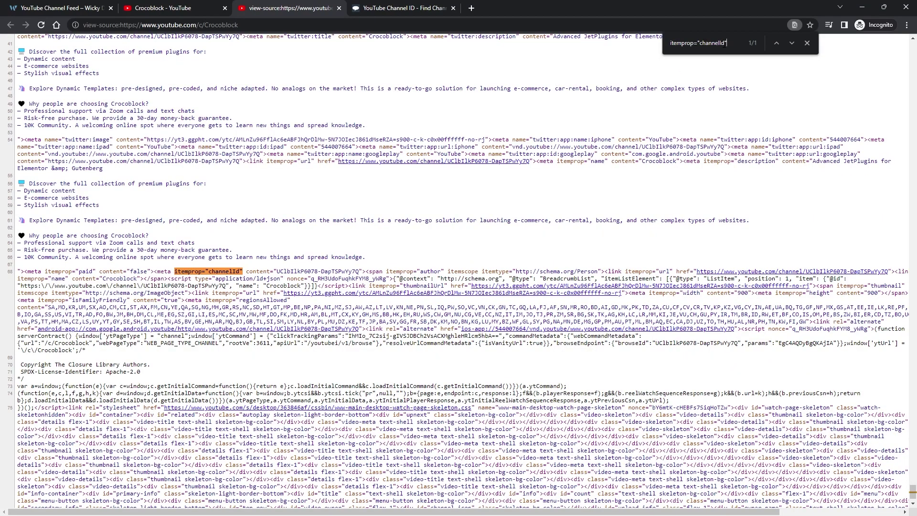
- Find itemprop="channelId" in the source, copy the channel ID value on line 68, and go to the Comment Picker tab
{"action": "left_click_drag", "start_coordinate": [726, 43], "coordinate": [669, 44]}
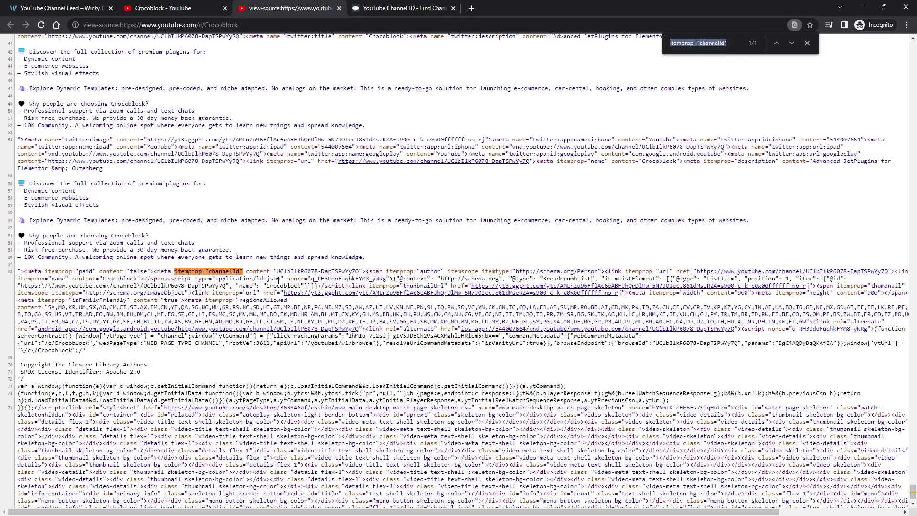
{"action": "left_click", "coordinate": [286, 272]}
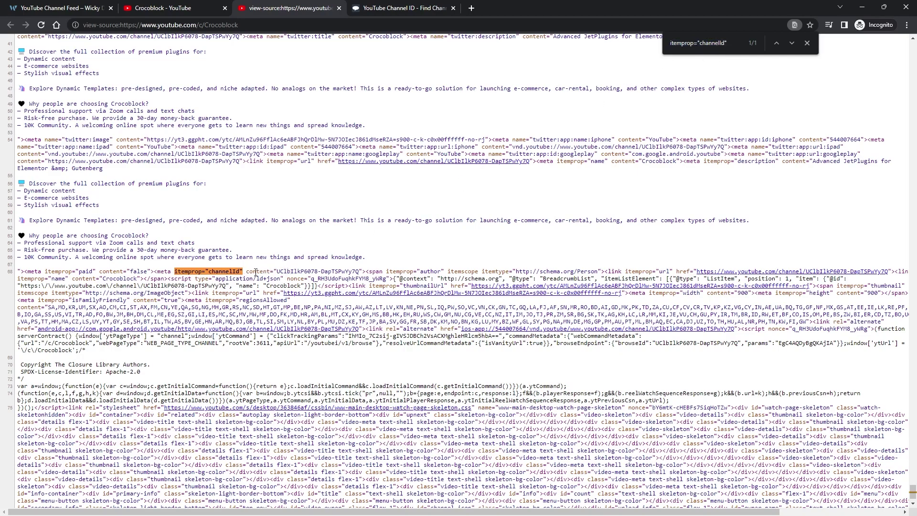
{"action": "left_click_drag", "start_coordinate": [277, 271], "coordinate": [360, 271]}
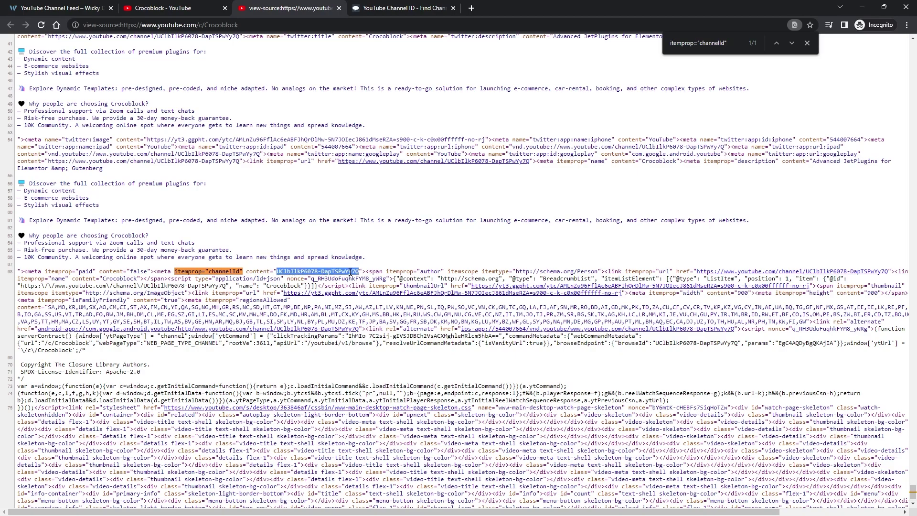
{"action": "right_click", "coordinate": [347, 271]}
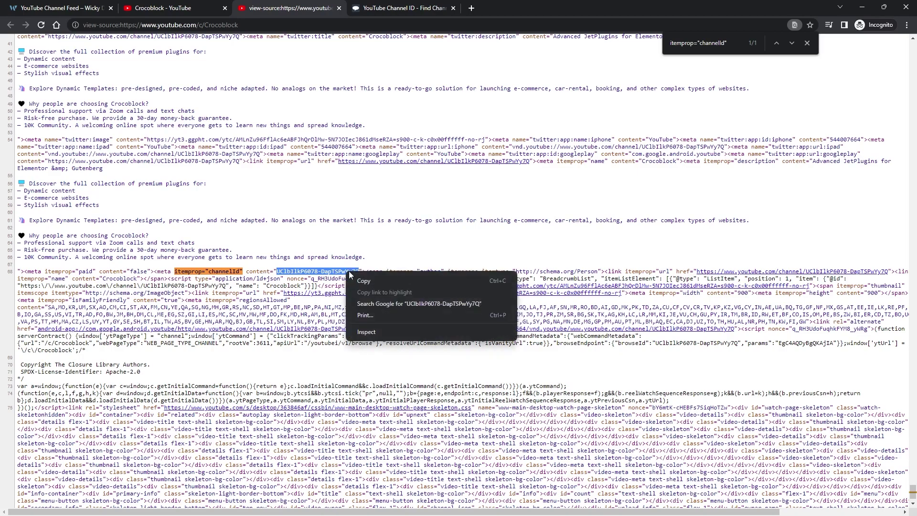
{"action": "left_click", "coordinate": [367, 281]}
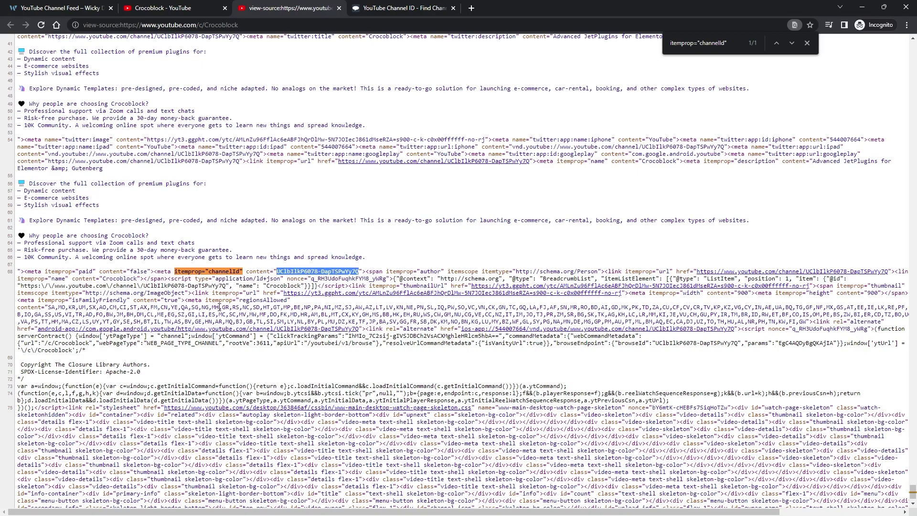
{"action": "left_click", "coordinate": [386, 5]}
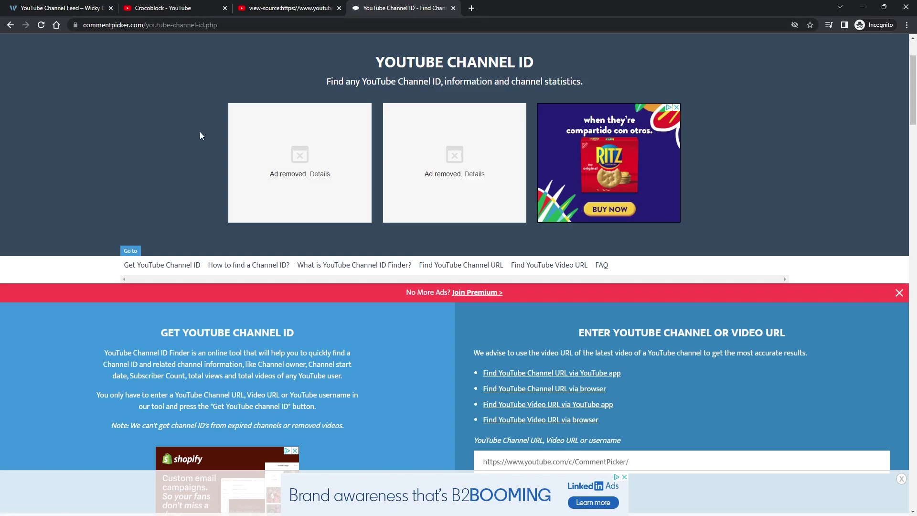
- Paste the Crocoblock channel URL into Comment Picker, answer 4 + 7 with 11, and request the channel ID
{"action": "scroll", "coordinate": [189, 283], "scroll_direction": "down", "scroll_amount": 2}
{"action": "left_click", "coordinate": [161, 8]}
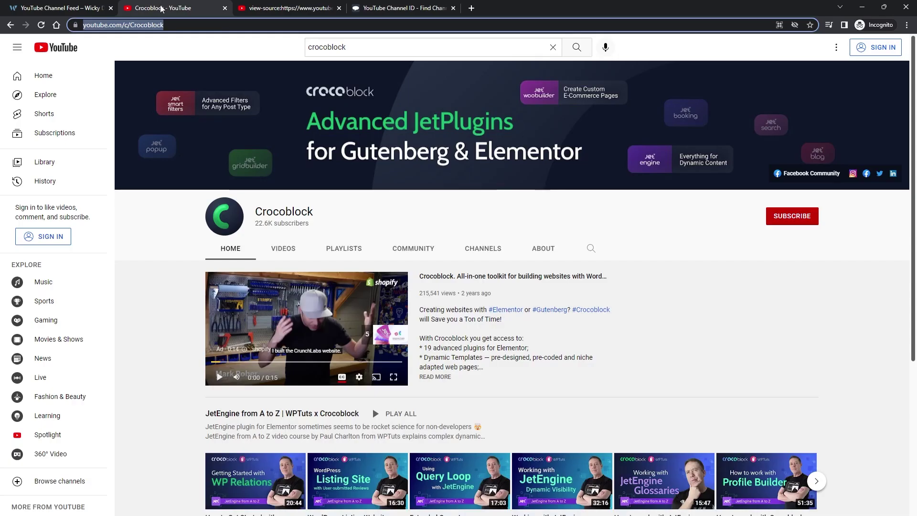
{"action": "right_click", "coordinate": [131, 29]}
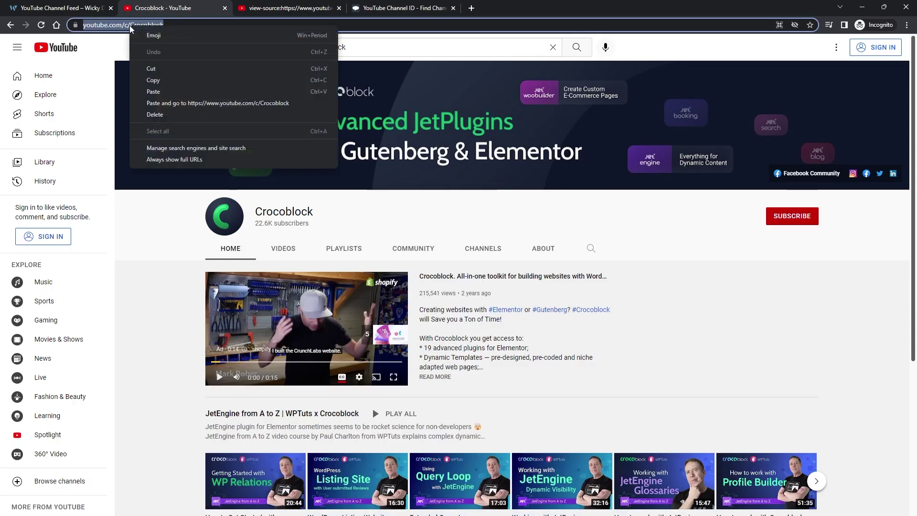
{"action": "left_click", "coordinate": [143, 80]}
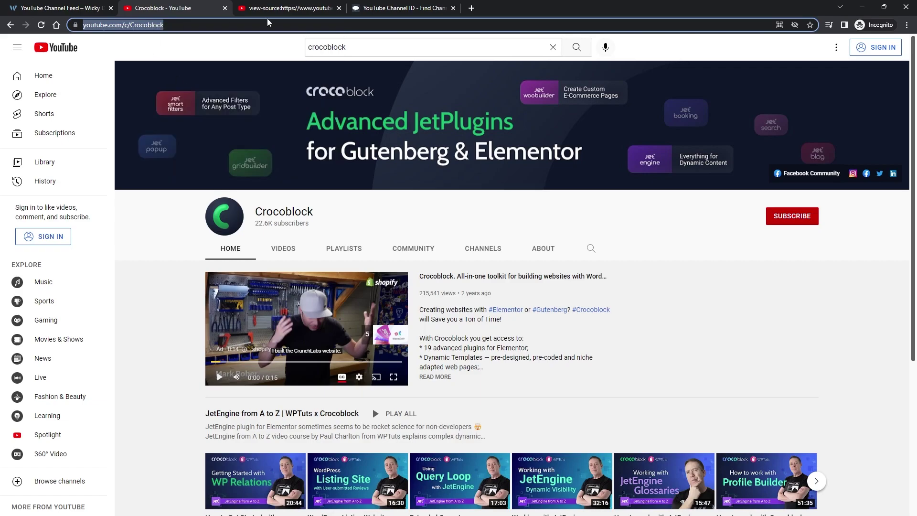
{"action": "left_click", "coordinate": [403, 8]}
{"action": "left_click", "coordinate": [538, 377]}
{"action": "type", "text": "https://www.youtube.com/c/Crocoblock"}
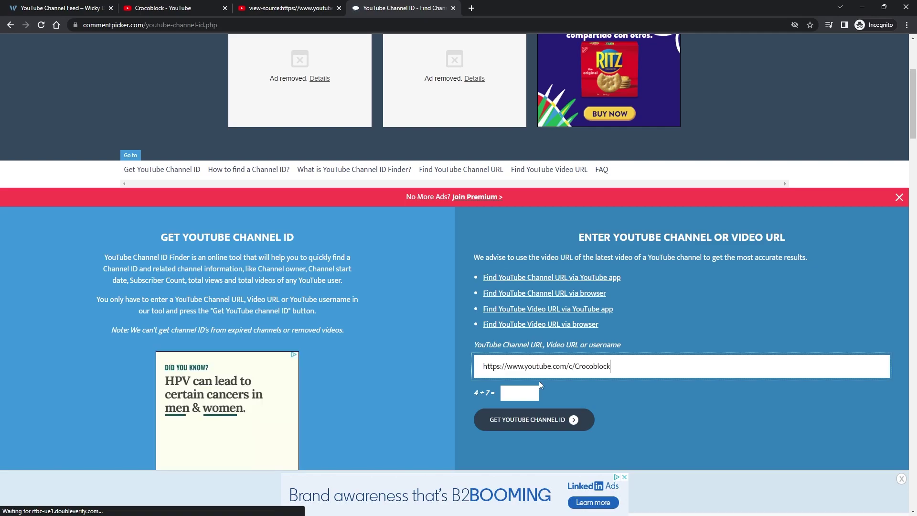
{"action": "left_click", "coordinate": [524, 395]}
{"action": "type", "text": "11"}
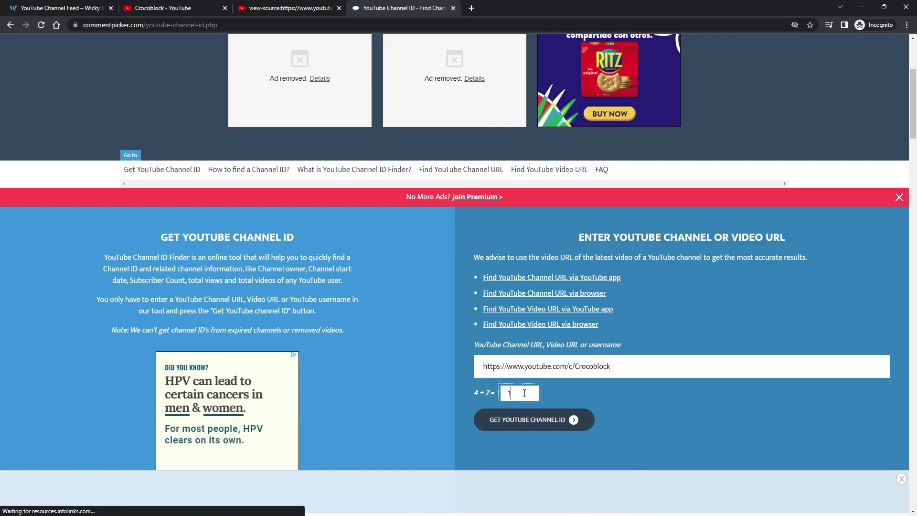
{"action": "left_click", "coordinate": [537, 423]}
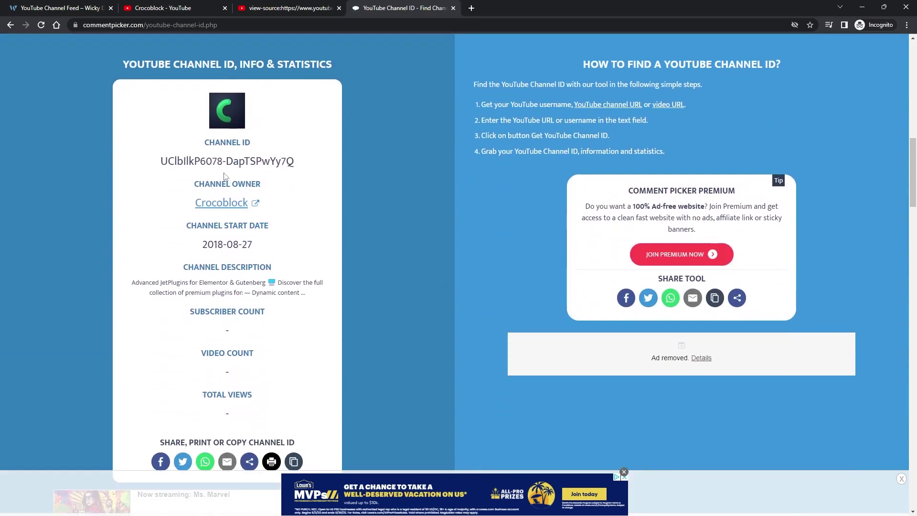
- Copy the channel ID returned by Comment Picker
{"action": "left_click_drag", "start_coordinate": [298, 167], "coordinate": [160, 168]}
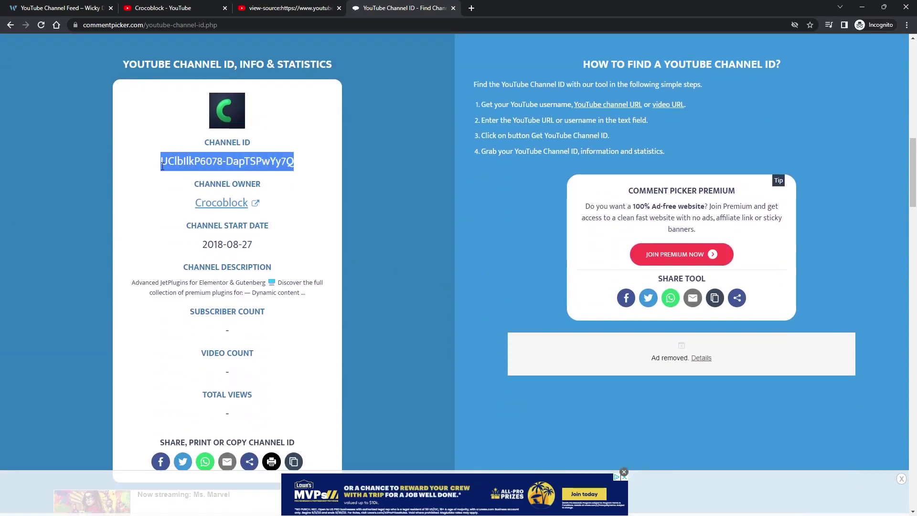
{"action": "right_click", "coordinate": [187, 168]}
{"action": "left_click", "coordinate": [213, 180]}
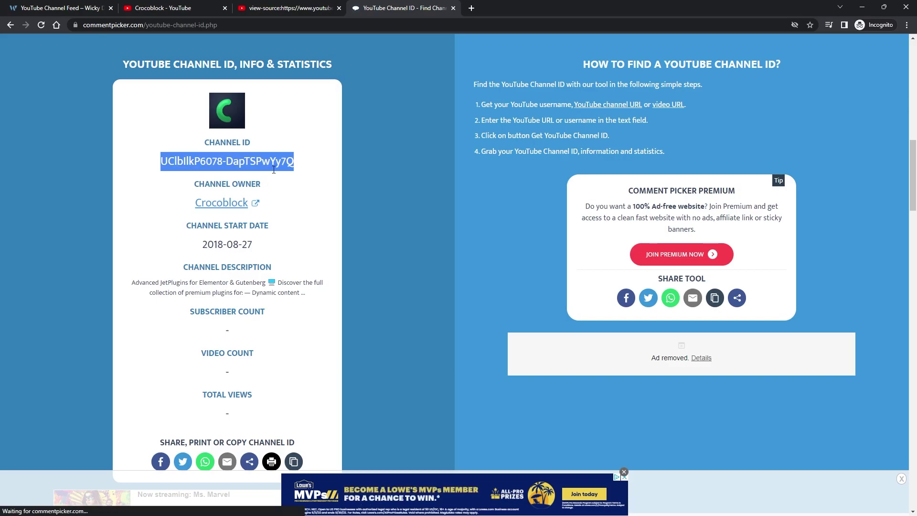
{"action": "right_click", "coordinate": [256, 166]}
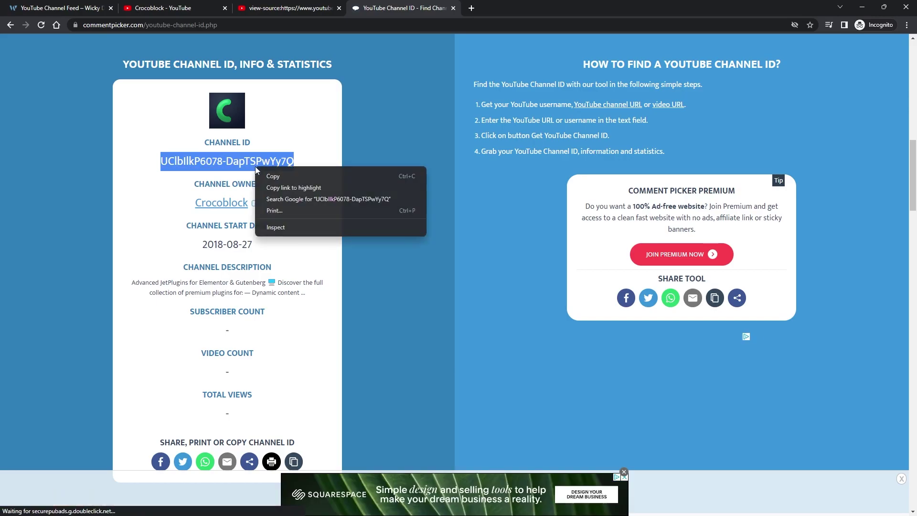
{"action": "left_click", "coordinate": [274, 175]}
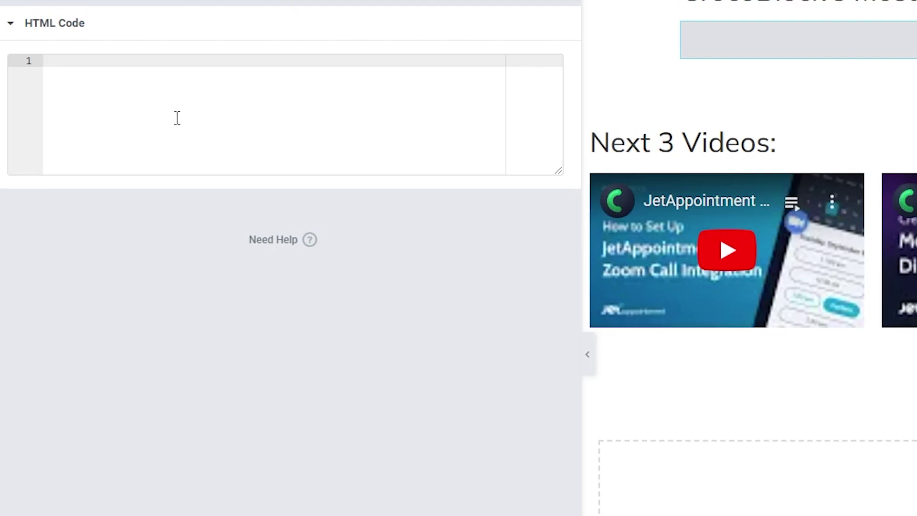
- Paste the playlist iframe embed and change its list ID prefix from UU to UC
{"action": "key", "text": "ctrl+v"}
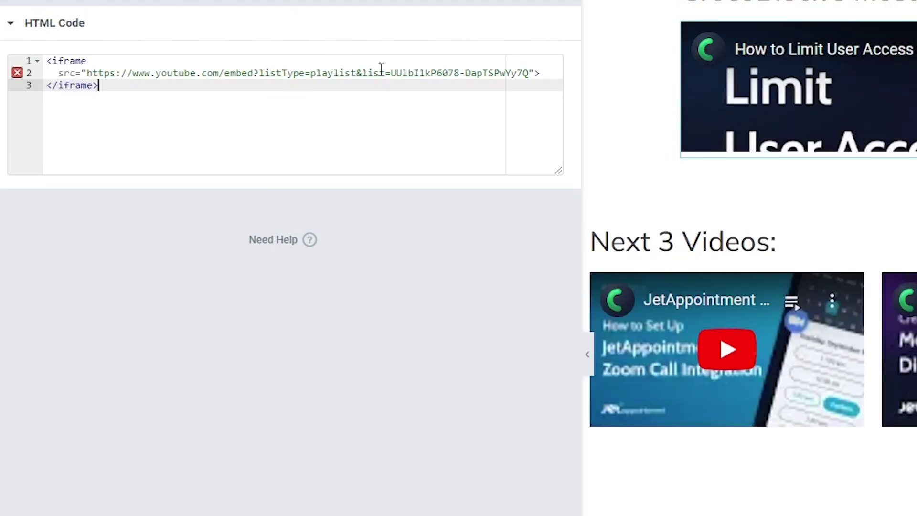
{"action": "left_click", "coordinate": [413, 72]}
{"action": "left_click_drag", "start_coordinate": [391, 70], "coordinate": [530, 77]}
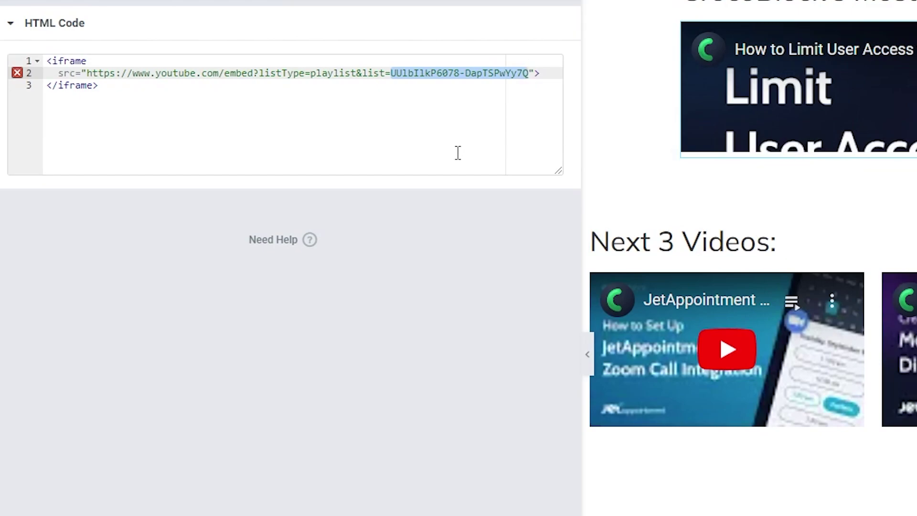
{"action": "left_click", "coordinate": [403, 77]}
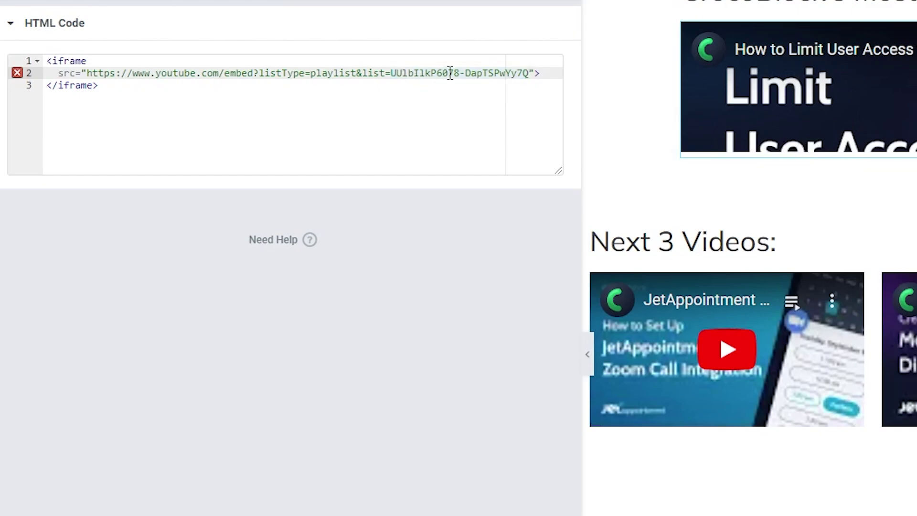
{"action": "key", "text": "BackSpace"}
{"action": "type", "text": "C"}
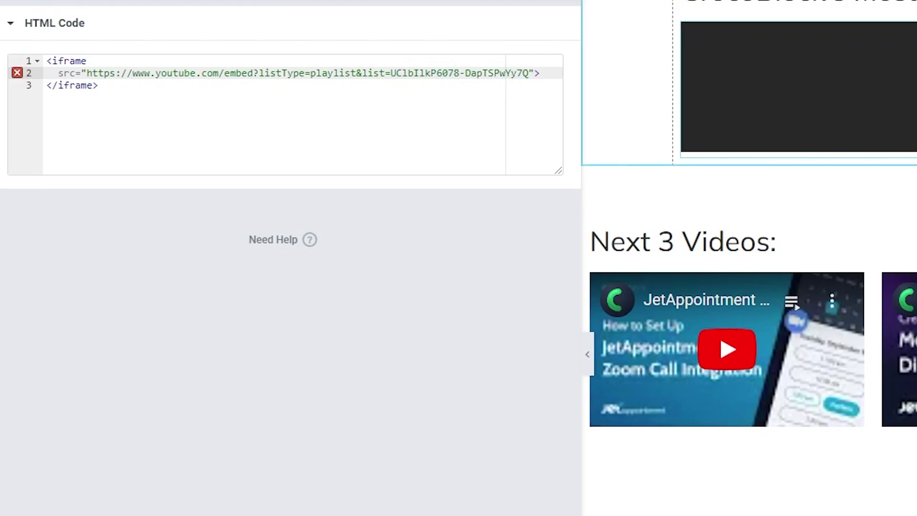
- Restore the playlist ID prefix to UU so the uploads list shows the latest video
{"action": "left_click", "coordinate": [404, 72]}
{"action": "key", "text": "BackSpace"}
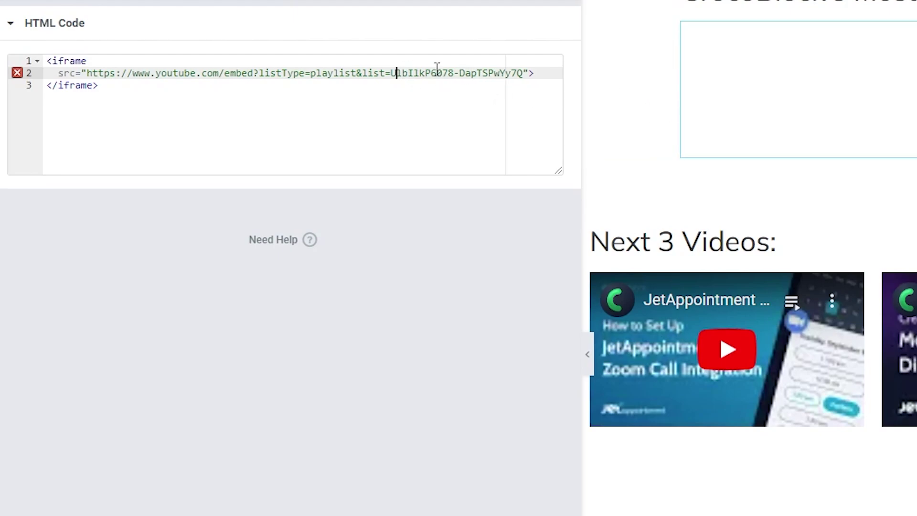
{"action": "type", "text": "U"}
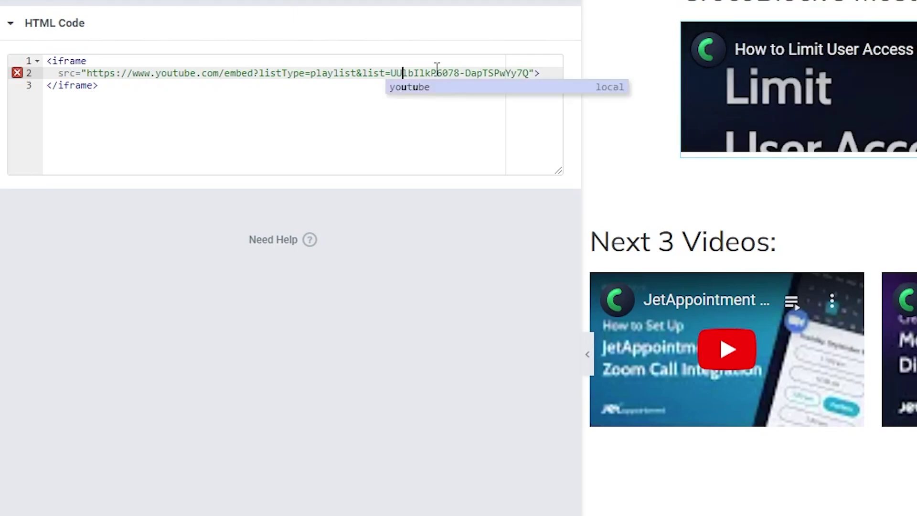
{"action": "key", "text": "Right"}
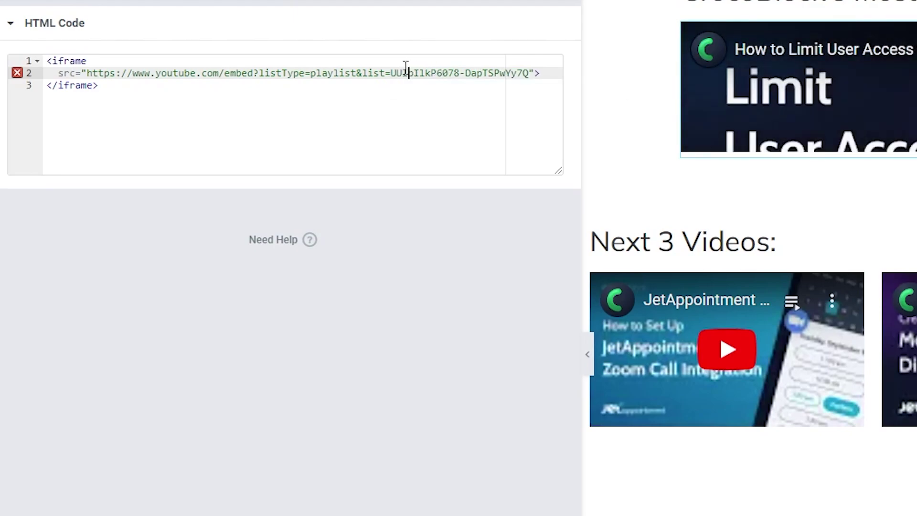
{"action": "left_click", "coordinate": [402, 71]}
{"action": "left_click", "coordinate": [411, 134]}
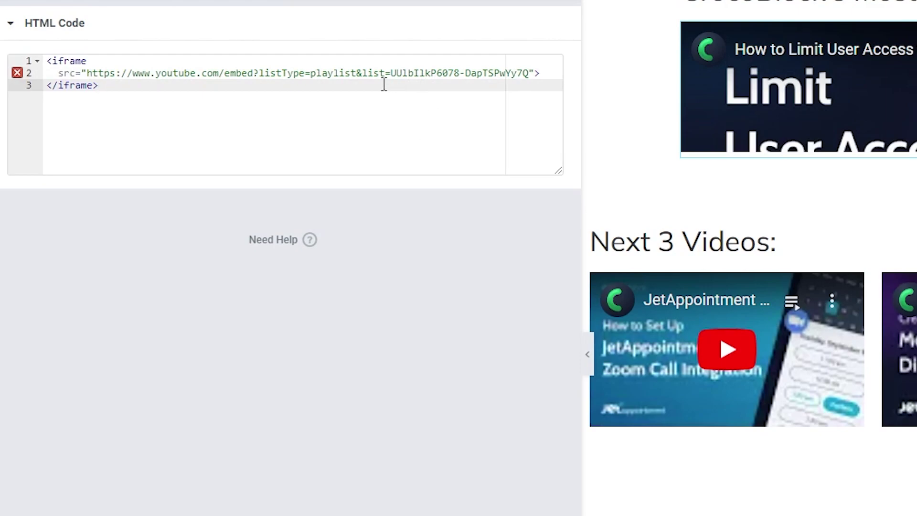
{"action": "left_click", "coordinate": [403, 73]}
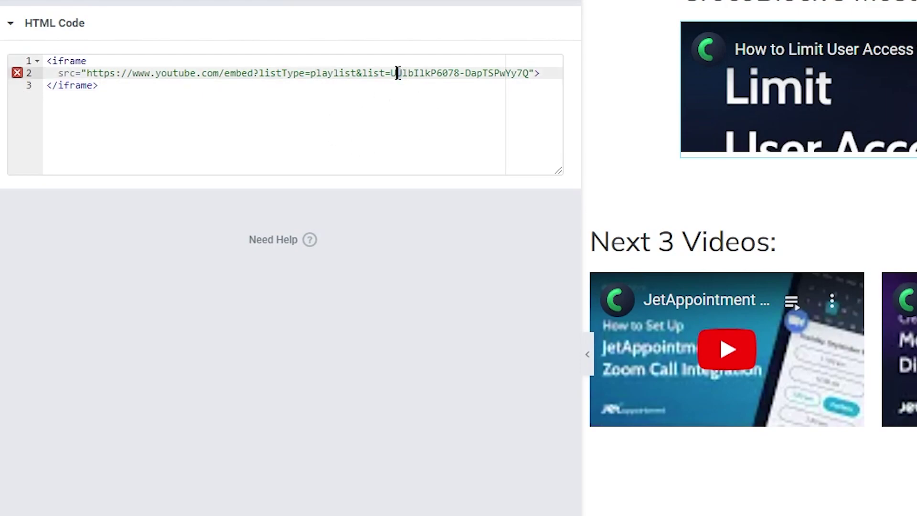
{"action": "left_click", "coordinate": [416, 85]}
{"action": "left_click_drag", "start_coordinate": [391, 73], "coordinate": [404, 75]}
{"action": "left_click", "coordinate": [426, 104]}
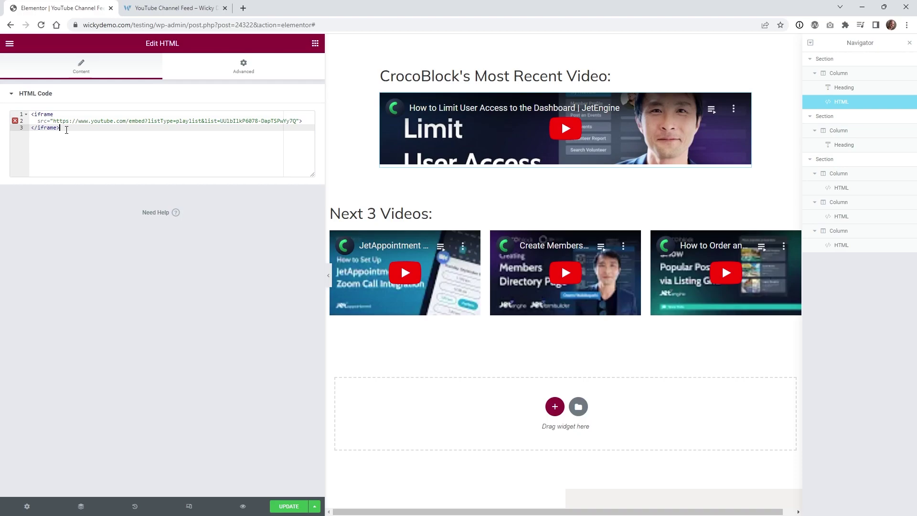
- Add <div class="videoWrapper"> above the iframe and </div> on a new line after it
{"action": "key", "text": "ctrl+Home"}
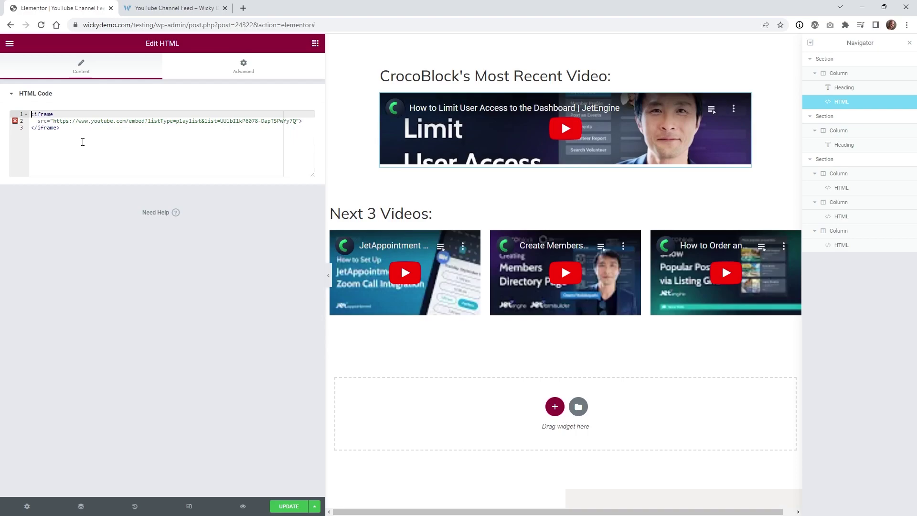
{"action": "key", "text": "Return"}
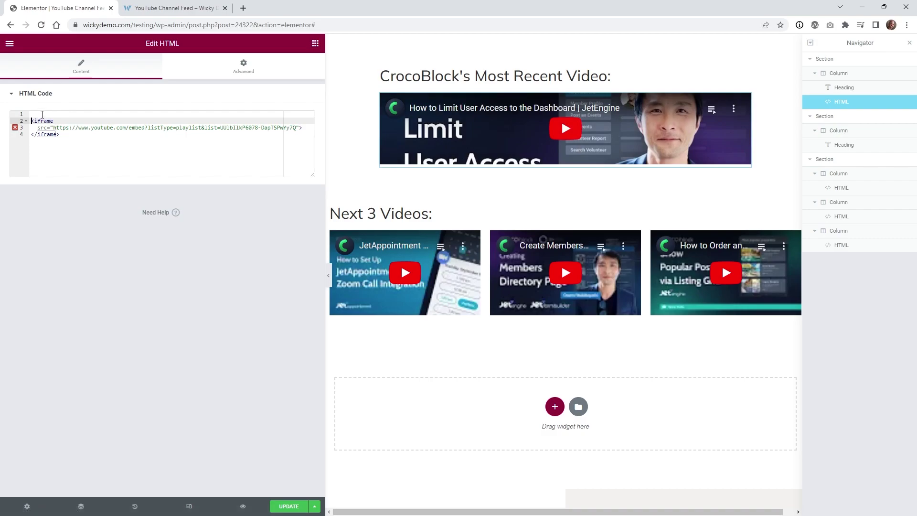
{"action": "left_click", "coordinate": [40, 113]}
{"action": "key", "text": "ctrl+v"}
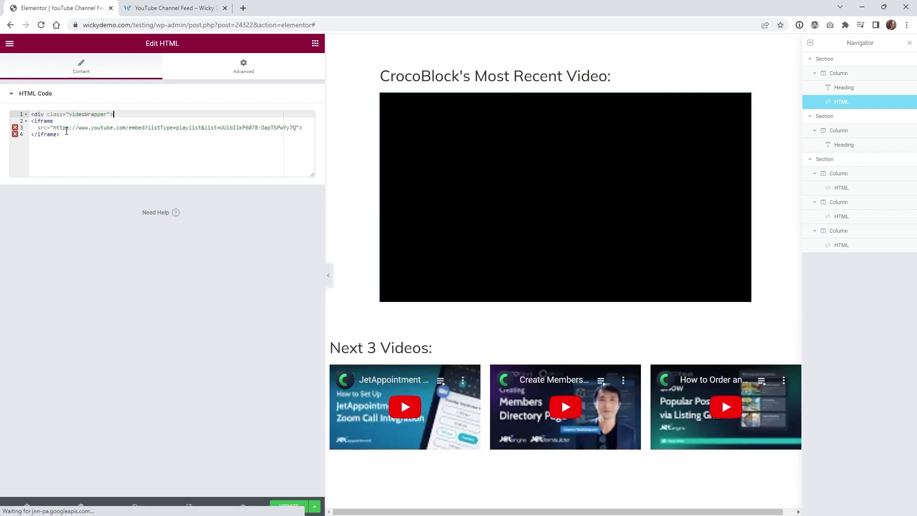
{"action": "left_click", "coordinate": [75, 134]}
{"action": "key", "text": "Return"}
{"action": "type", "text": "</div"}
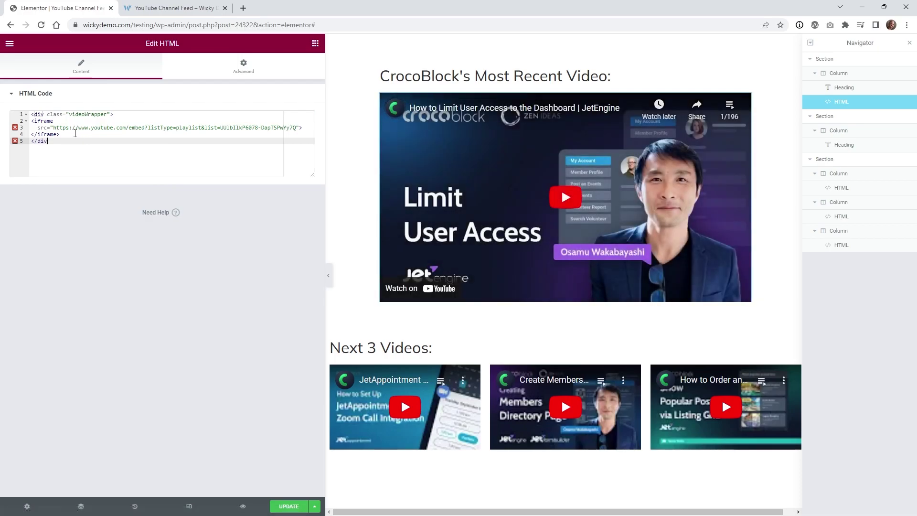
{"action": "type", "text": ">"}
{"action": "left_click_drag", "start_coordinate": [79, 115], "coordinate": [109, 116]}
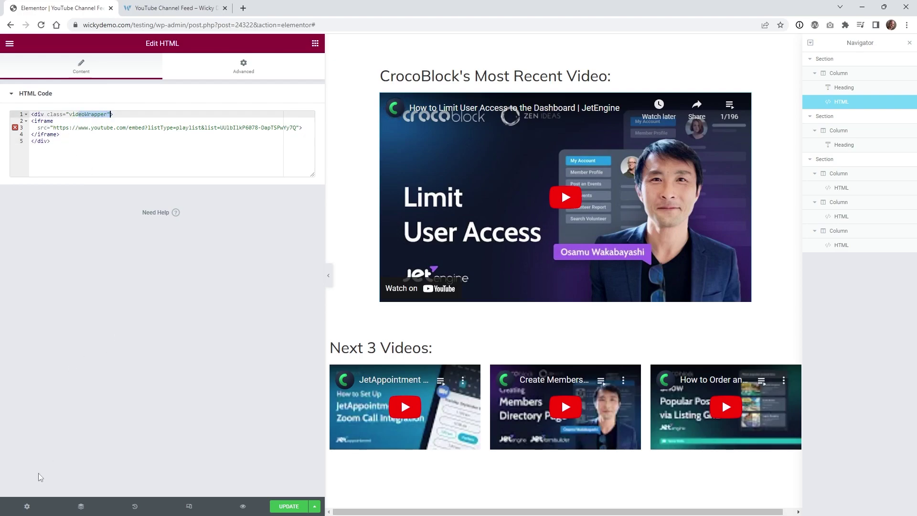
- Open the page's Custom CSS under Page Settings > Advanced and enlarge the editor
{"action": "left_click", "coordinate": [26, 506]}
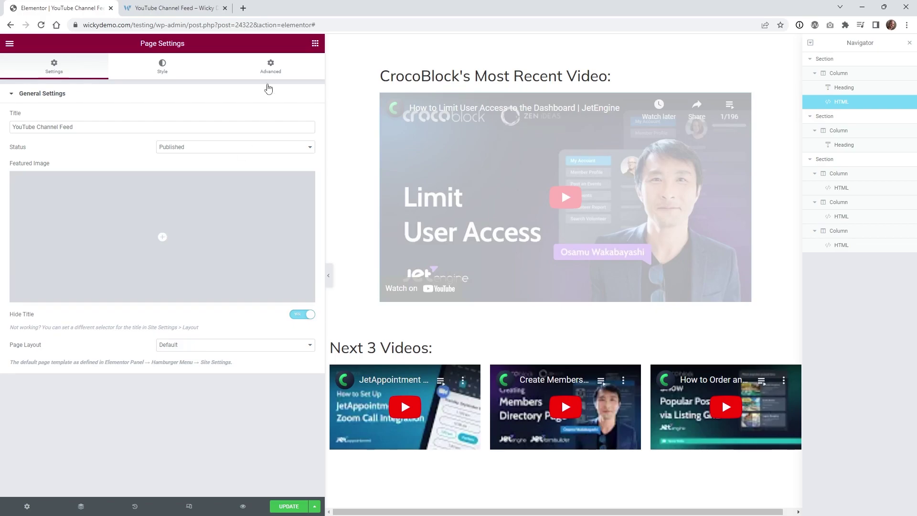
{"action": "left_click", "coordinate": [270, 70]}
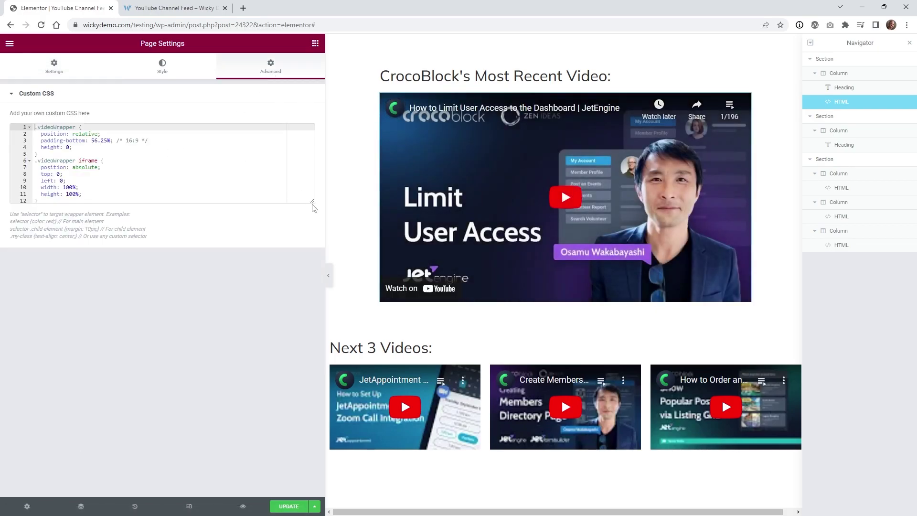
{"action": "left_click_drag", "start_coordinate": [312, 203], "coordinate": [312, 231]}
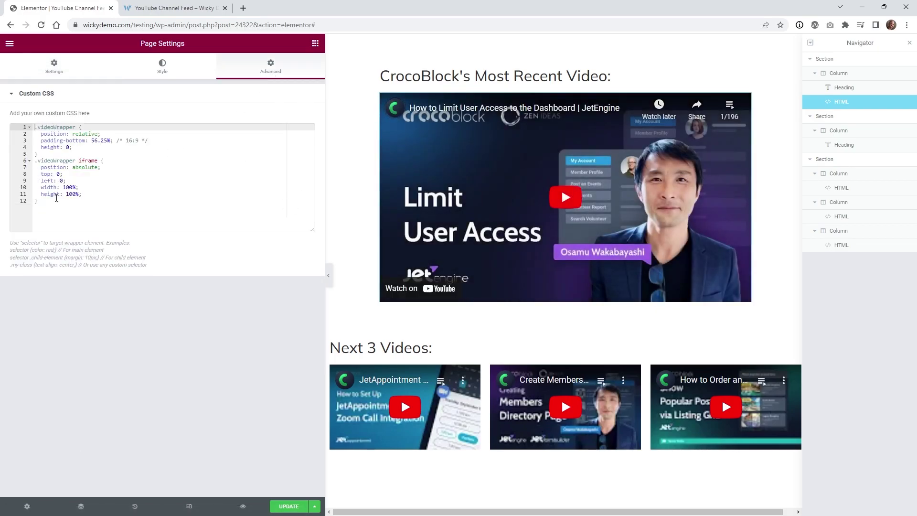
{"action": "key", "text": "ctrl+a"}
{"action": "left_click", "coordinate": [73, 152]}
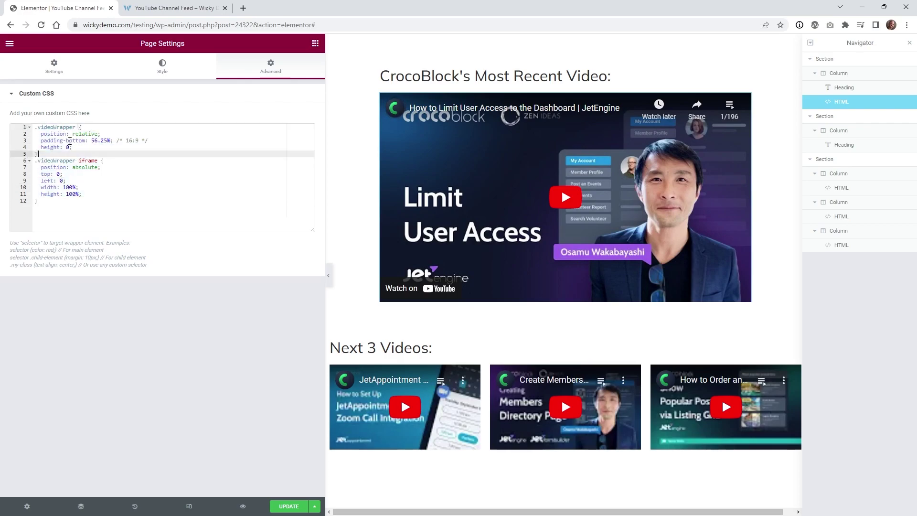
- Review the .videoWrapper rules: 56.25% padding-bottom for 16:9, absolute iframe at 100% width and height
{"action": "left_click_drag", "start_coordinate": [68, 141], "coordinate": [153, 141]}
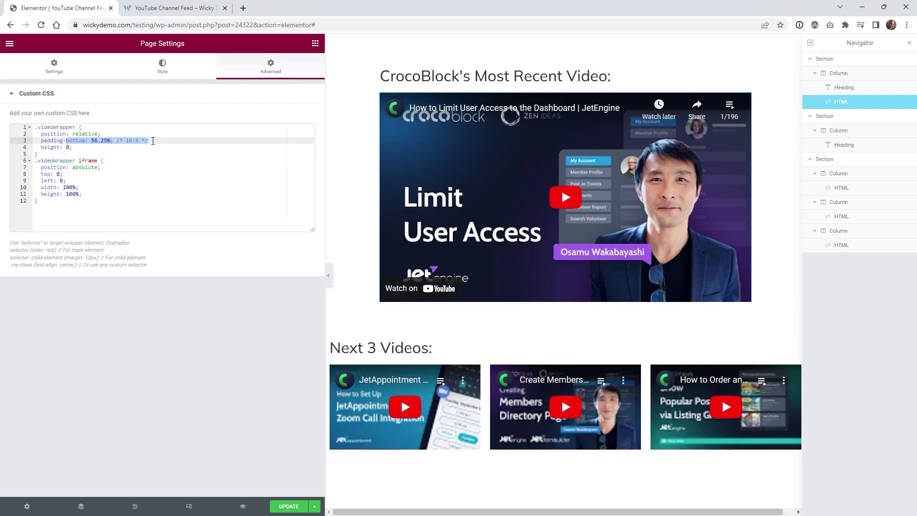
{"action": "left_click", "coordinate": [133, 140]}
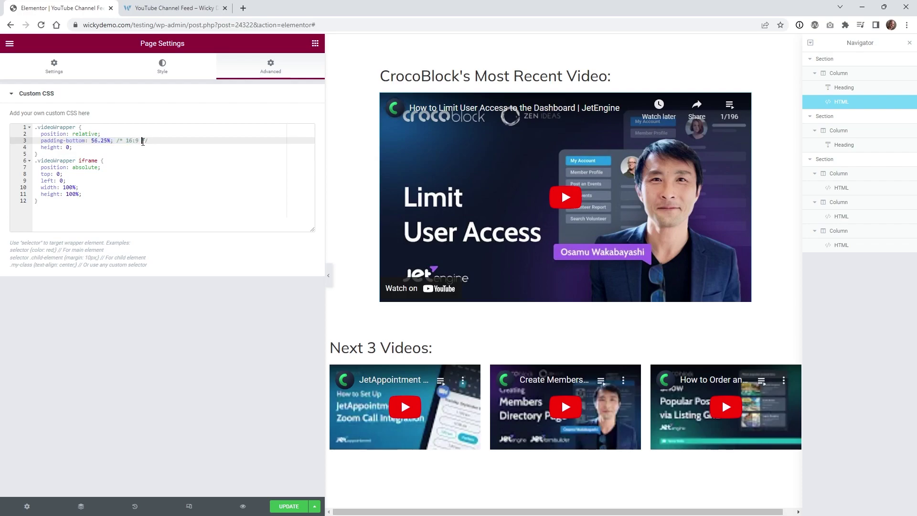
{"action": "left_click_drag", "start_coordinate": [142, 141], "coordinate": [117, 140]}
{"action": "left_click", "coordinate": [137, 148]}
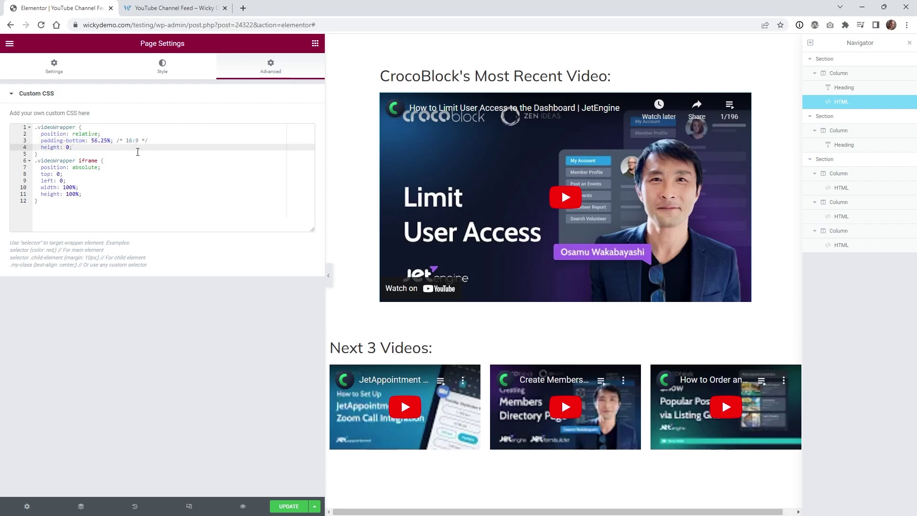
{"action": "left_click", "coordinate": [102, 140]}
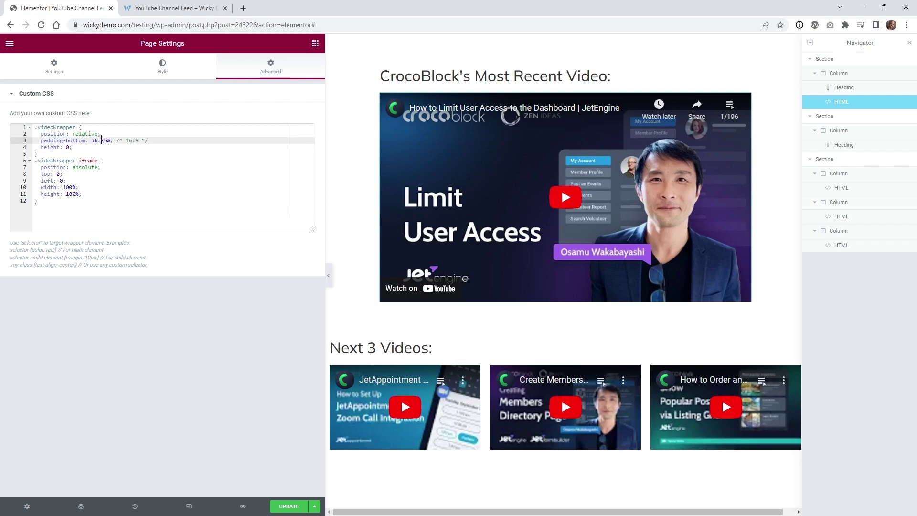
{"action": "left_click_drag", "start_coordinate": [110, 140], "coordinate": [93, 140]}
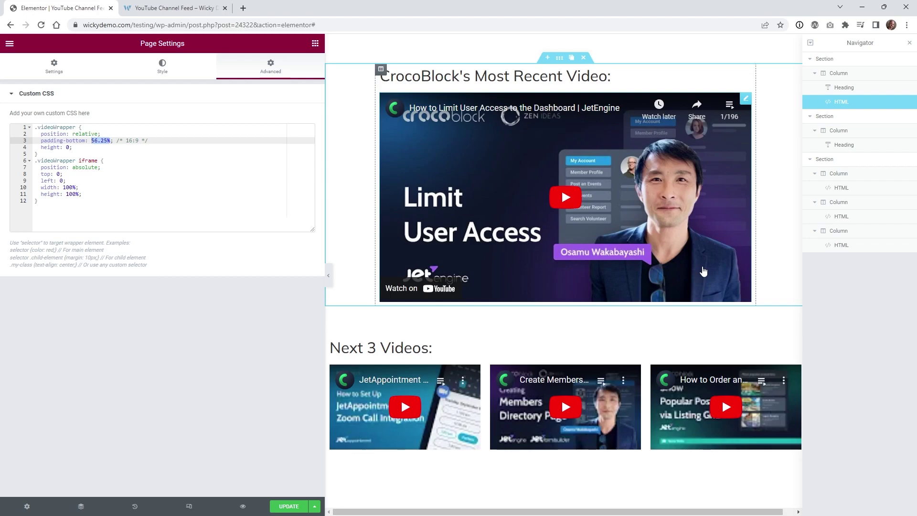
{"action": "left_click", "coordinate": [149, 165]}
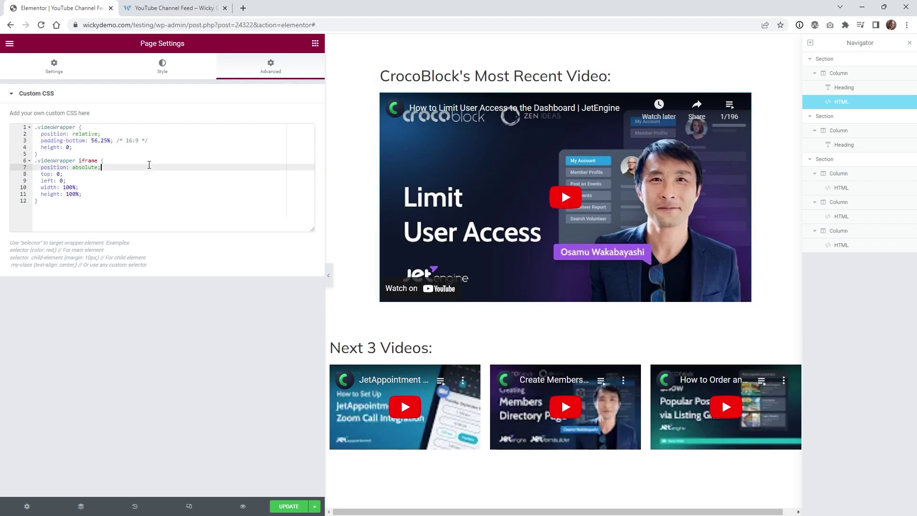
{"action": "left_click", "coordinate": [132, 140]}
{"action": "left_click", "coordinate": [77, 167]}
{"action": "left_click", "coordinate": [59, 187]}
{"action": "left_click", "coordinate": [72, 194]}
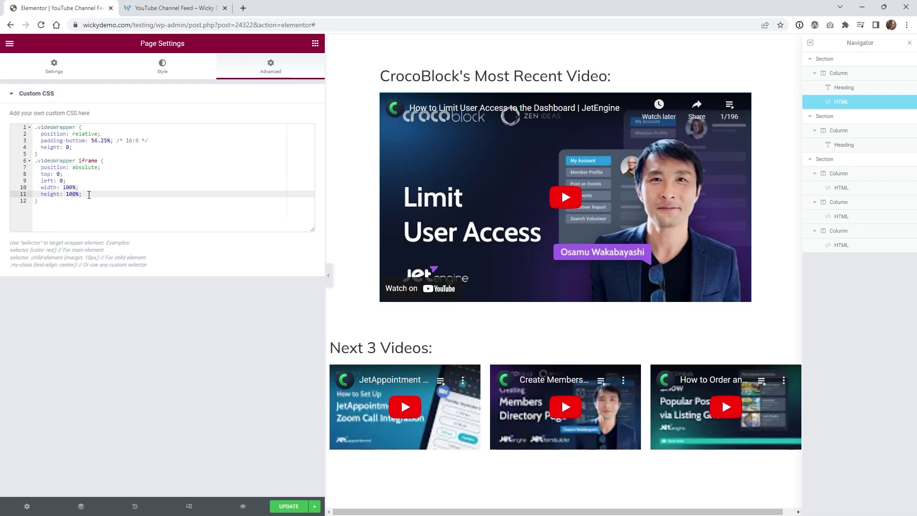
{"action": "left_click_drag", "start_coordinate": [89, 195], "coordinate": [22, 171]}
{"action": "left_click", "coordinate": [54, 187]}
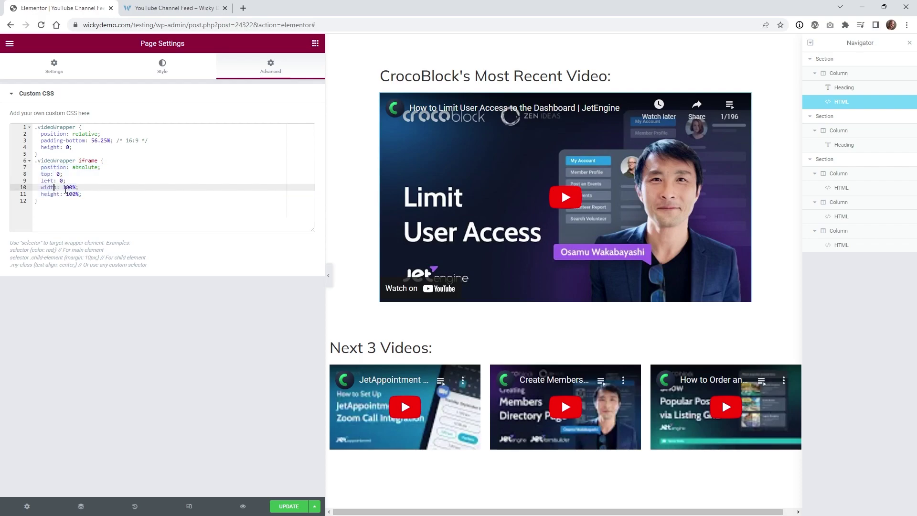
- Narrow the first section's content width in its layout settings
{"action": "mouse_move", "coordinate": [559, 66]}
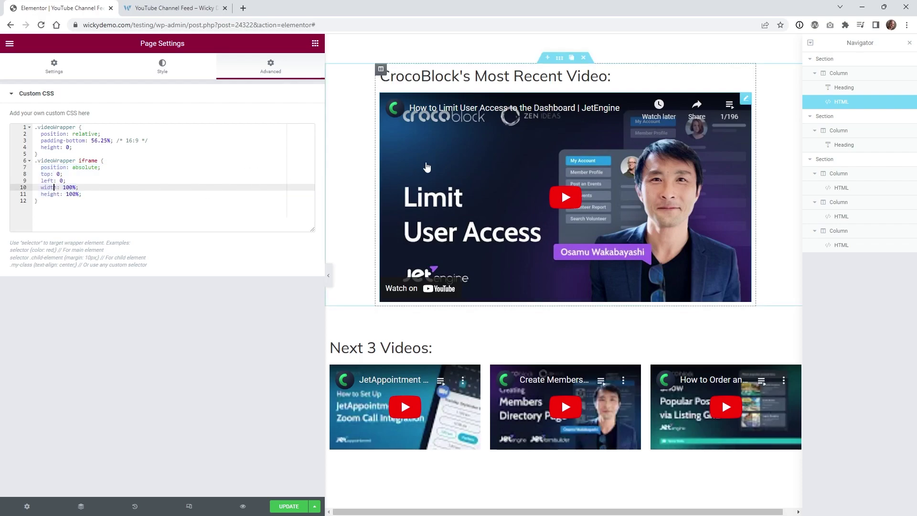
{"action": "left_click", "coordinate": [559, 62]}
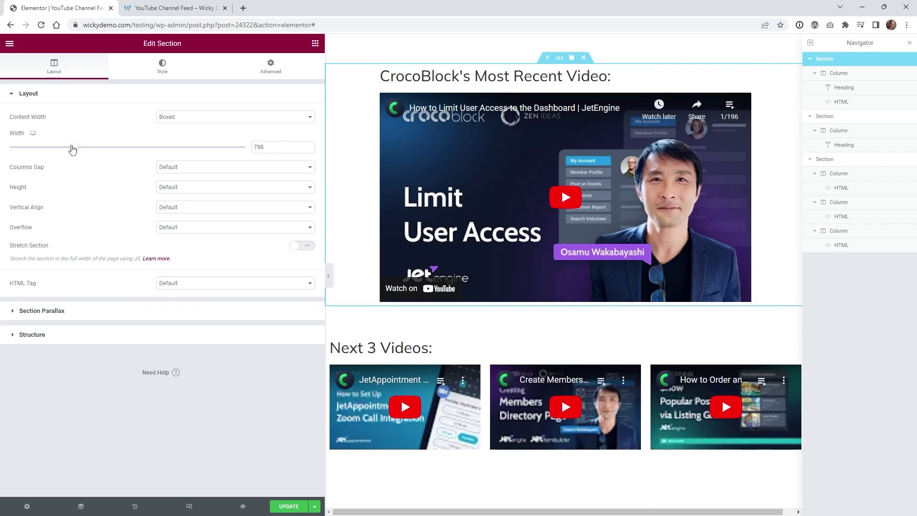
{"action": "mouse_move", "coordinate": [72, 147]}
{"action": "left_mouse_down"}
{"action": "mouse_move", "coordinate": [21, 157]}
{"action": "mouse_move", "coordinate": [53, 152]}
{"action": "mouse_move", "coordinate": [82, 158]}
{"action": "mouse_move", "coordinate": [34, 164]}
{"action": "mouse_move", "coordinate": [82, 168]}
{"action": "mouse_move", "coordinate": [65, 168]}
{"action": "mouse_move", "coordinate": [82, 164]}
{"action": "mouse_move", "coordinate": [72, 157]}
{"action": "left_mouse_up"}
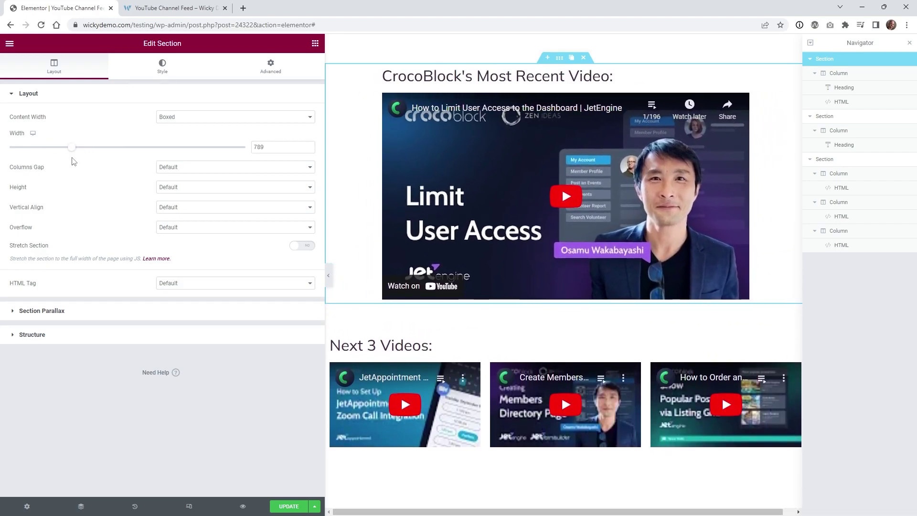
- Open the page Custom CSS under Page Settings > Advanced and enlarge the code box
{"action": "left_click", "coordinate": [268, 76]}
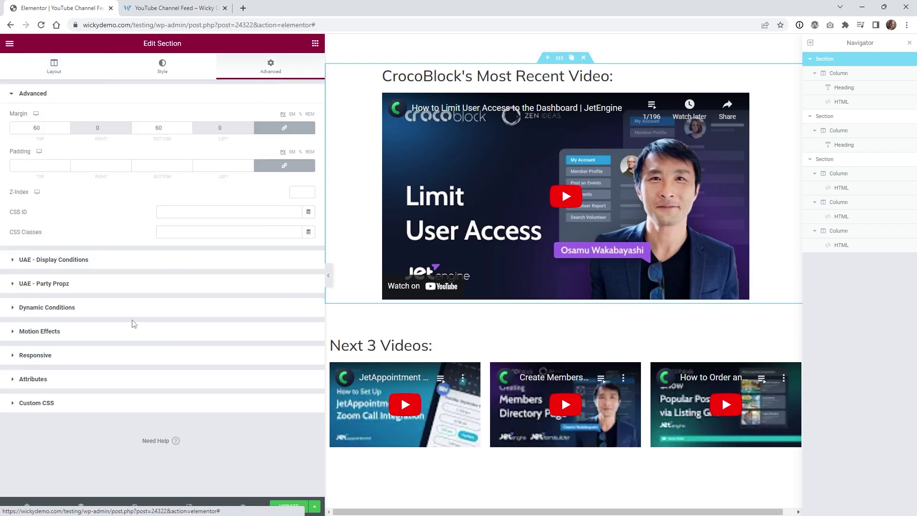
{"action": "left_click", "coordinate": [27, 506]}
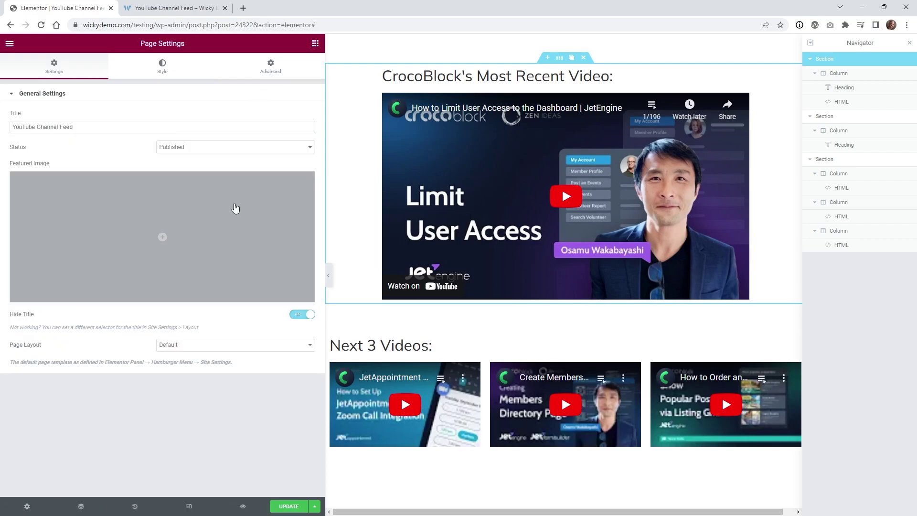
{"action": "left_click", "coordinate": [271, 69]}
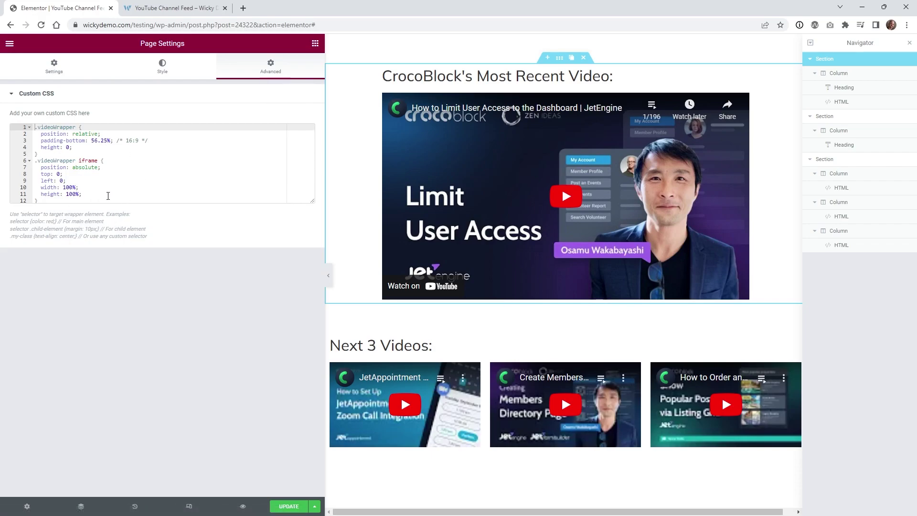
{"action": "left_click_drag", "start_coordinate": [312, 197], "coordinate": [312, 228]}
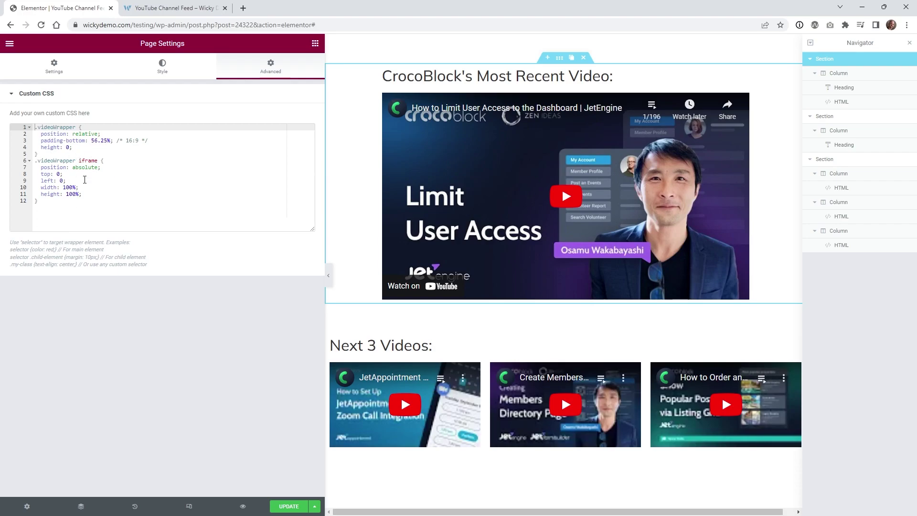
- Review the first HTML widget's wrapped iframe code, update the page, and go to the live page tab
{"action": "left_click", "coordinate": [370, 174]}
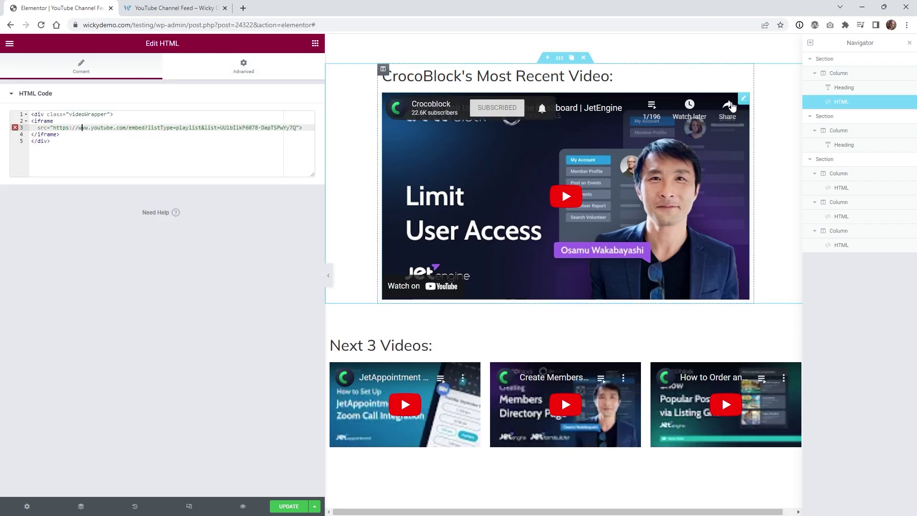
{"action": "left_click", "coordinate": [233, 140]}
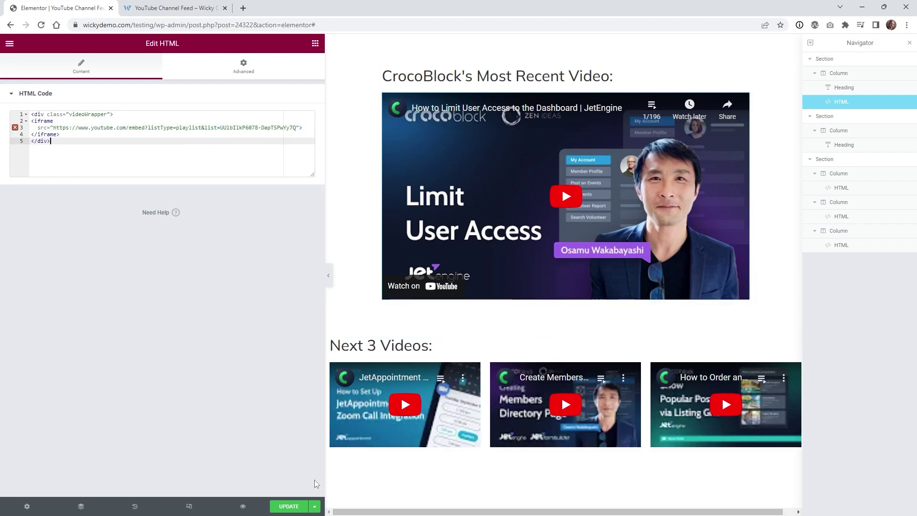
{"action": "left_click", "coordinate": [289, 507]}
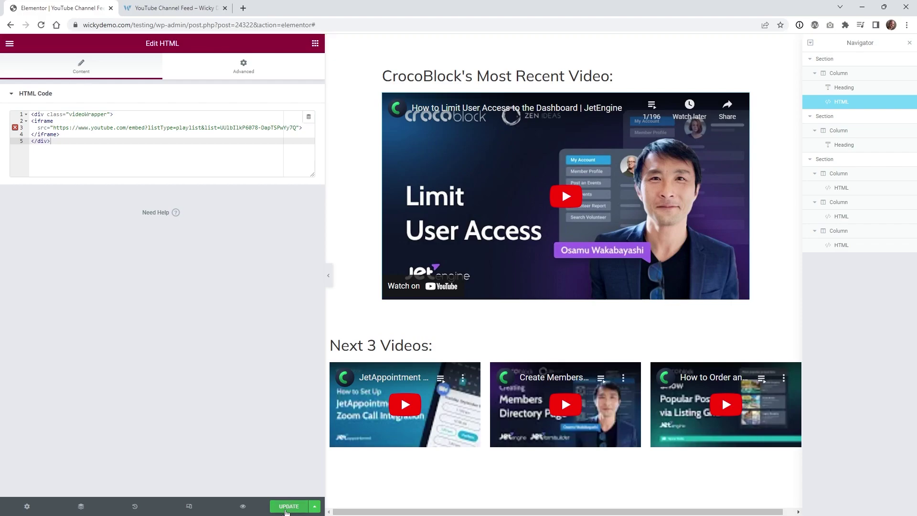
{"action": "left_click", "coordinate": [288, 508]}
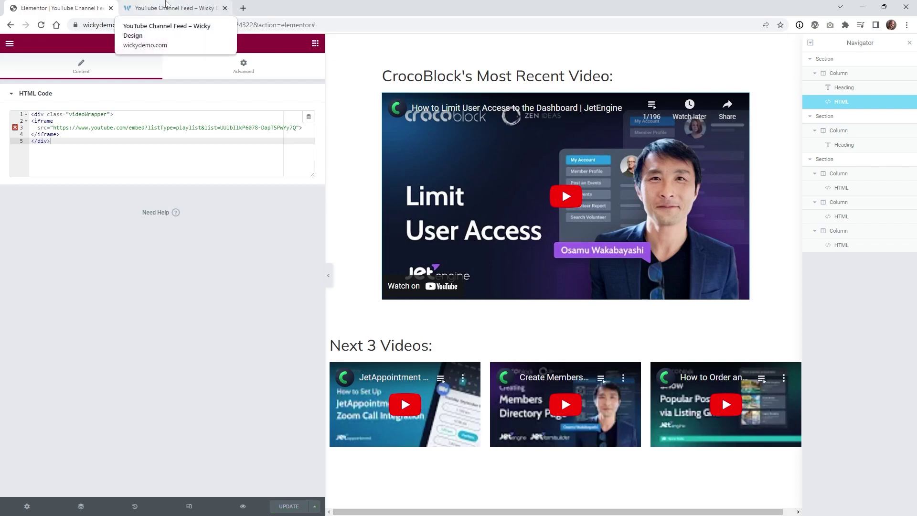
{"action": "left_click", "coordinate": [165, 5]}
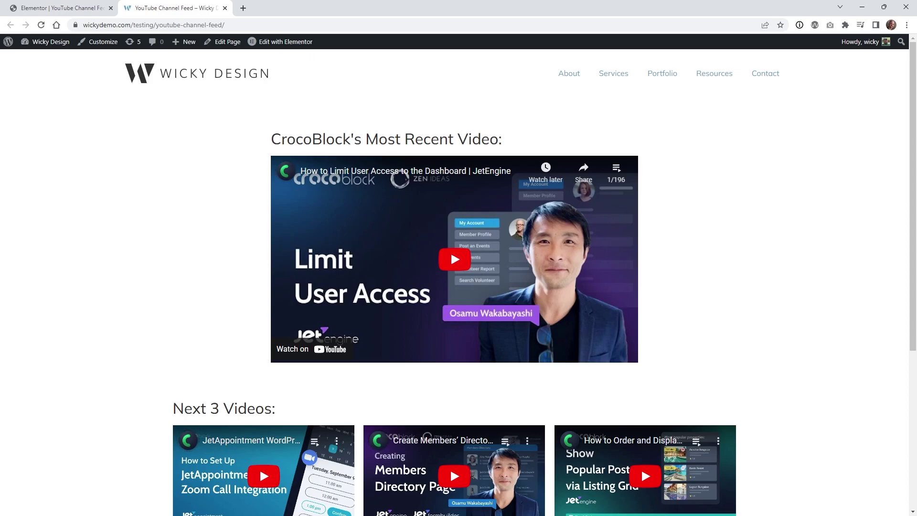
- Switch to the incognito Chrome window showing the YouTube Channel Feed page
{"action": "key", "text": "alt+Tab"}
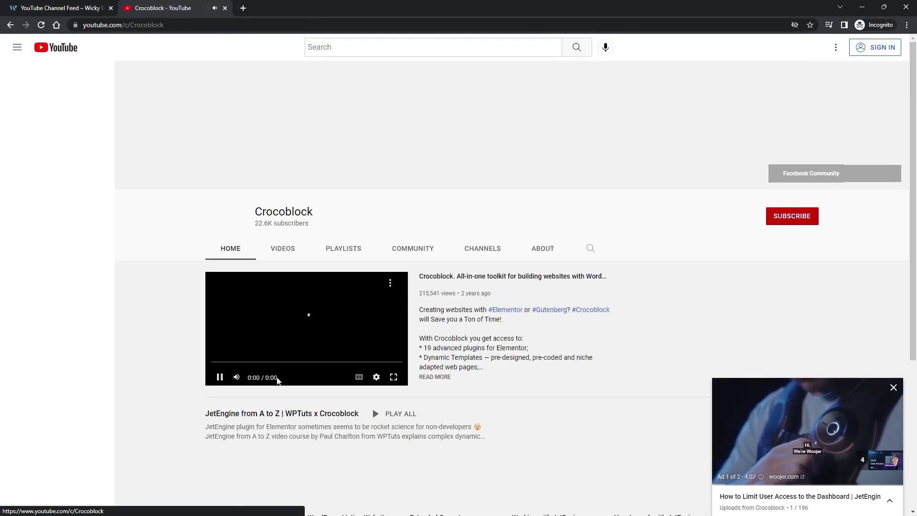
- Open Crocoblock's uploads list, close the mini-player, and compare the newest videos with the feed page
{"action": "left_click", "coordinate": [282, 255]}
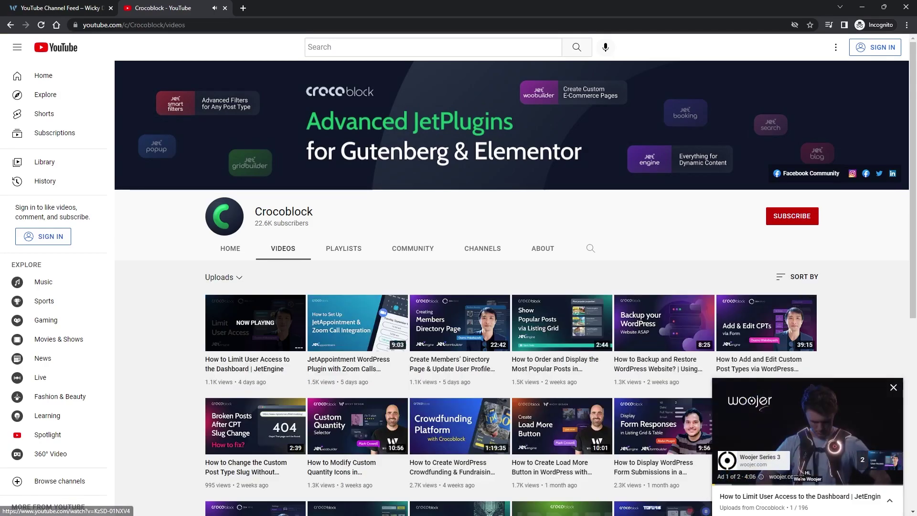
{"action": "left_click", "coordinate": [894, 388]}
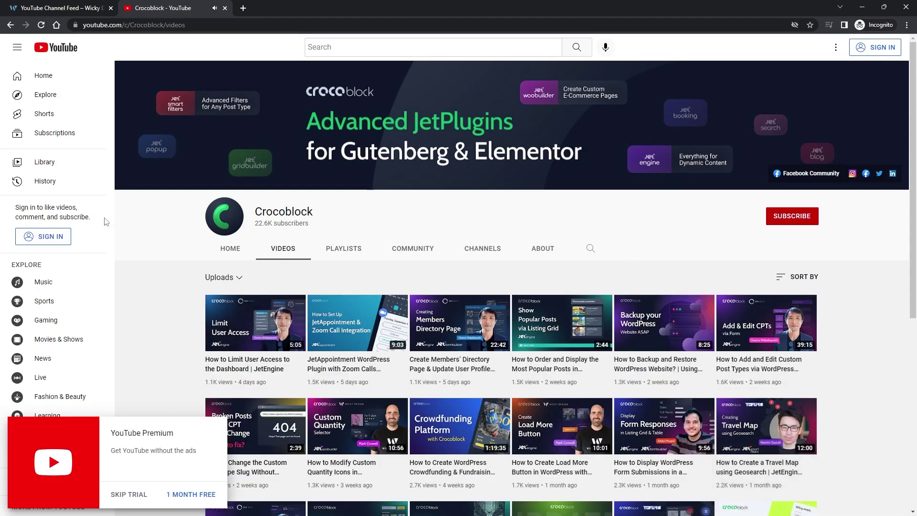
{"action": "scroll", "coordinate": [194, 269], "scroll_direction": "down", "scroll_amount": 3}
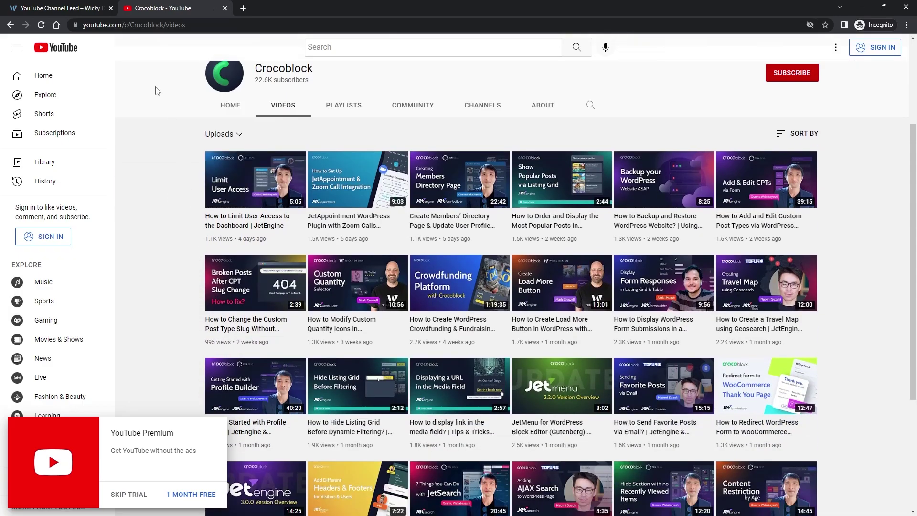
{"action": "left_click", "coordinate": [86, 8]}
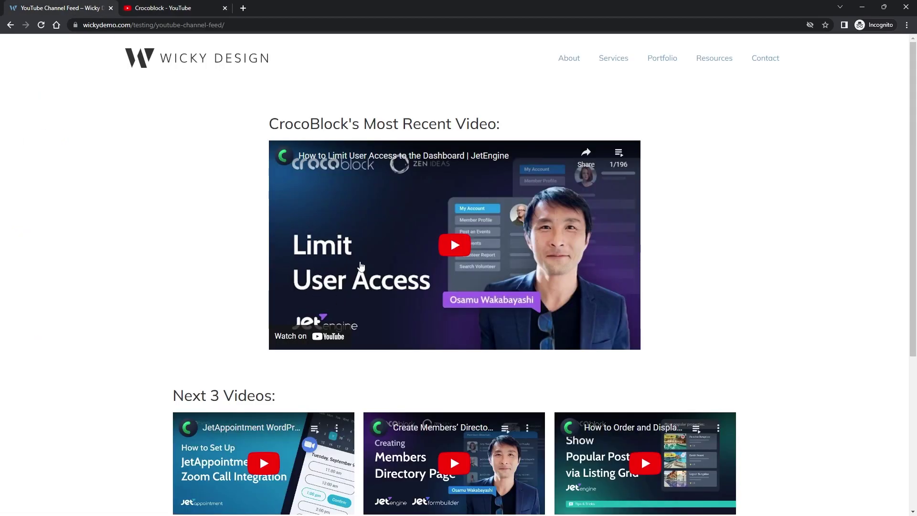
- Scroll the live page down to the Next 3 Videos row, then return to the Elementor editor
{"action": "scroll", "coordinate": [359, 277], "scroll_direction": "down", "scroll_amount": 2}
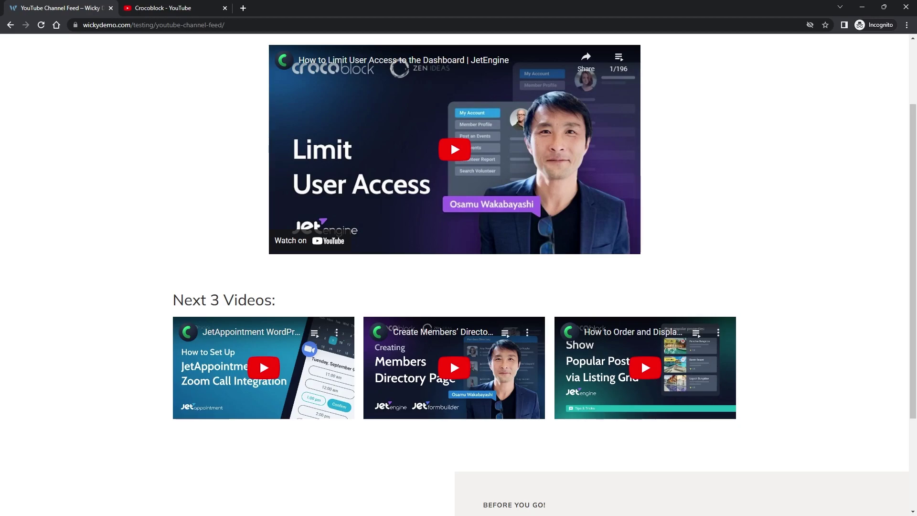
{"action": "key", "text": "alt+Tab"}
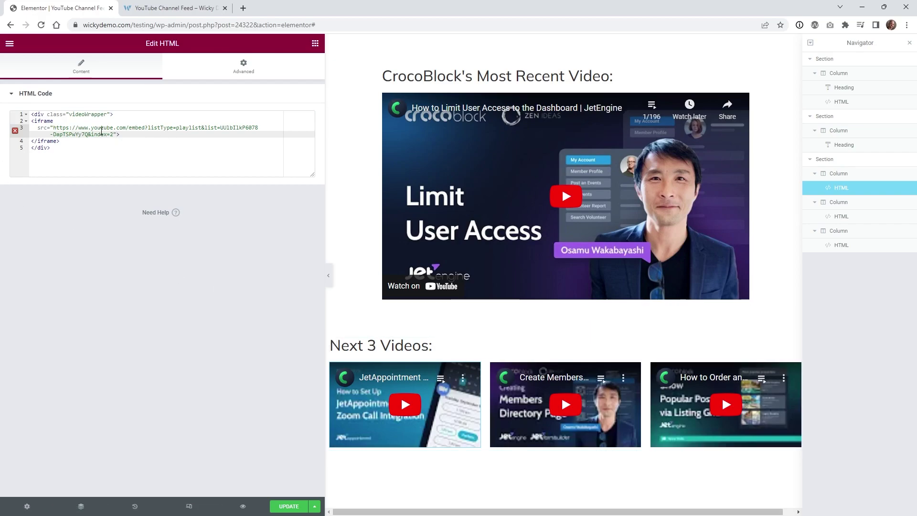
- Highlight the index=2, index=3 and index=4 parameters in the three Next 3 Videos embeds
{"action": "left_click_drag", "start_coordinate": [90, 135], "coordinate": [116, 136]}
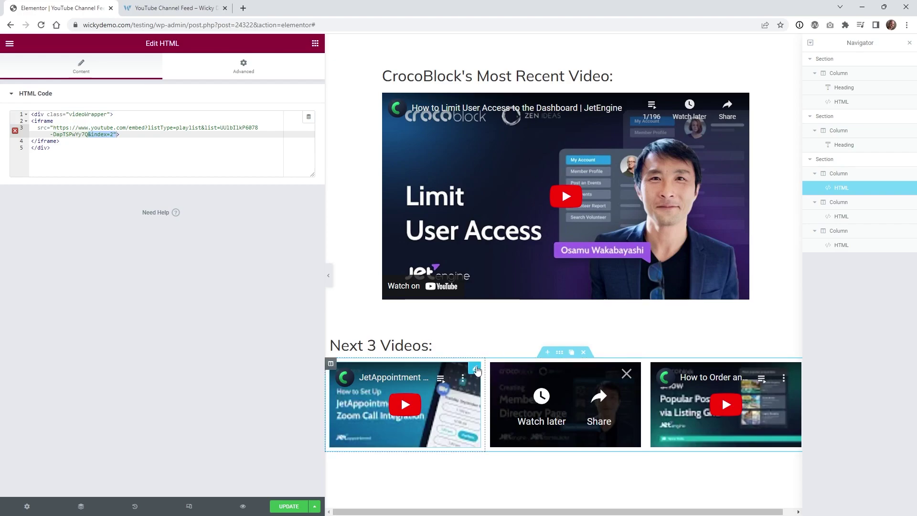
{"action": "left_click", "coordinate": [635, 385]}
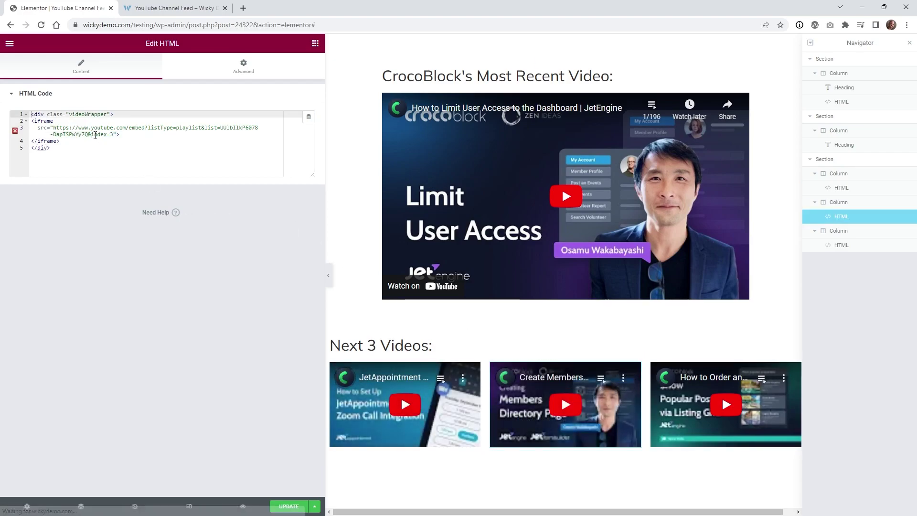
{"action": "left_click_drag", "start_coordinate": [97, 134], "coordinate": [116, 134]}
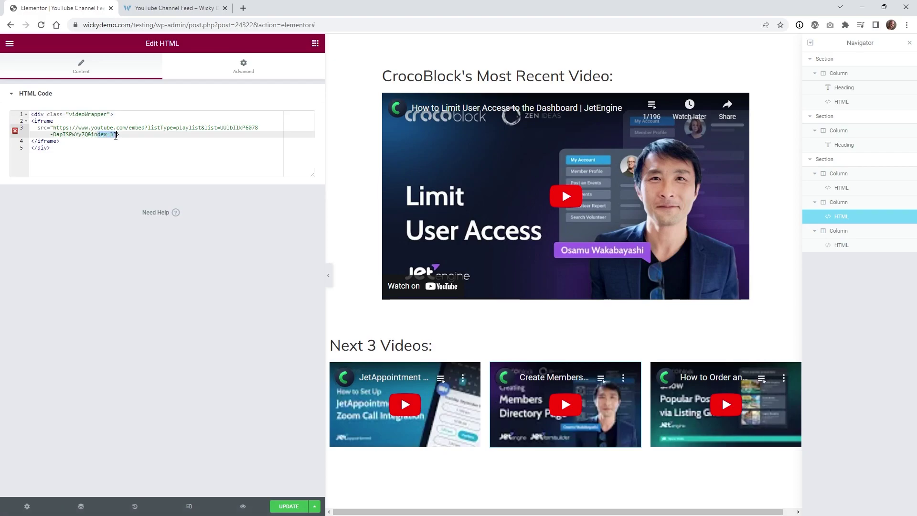
{"action": "left_click", "coordinate": [793, 382]}
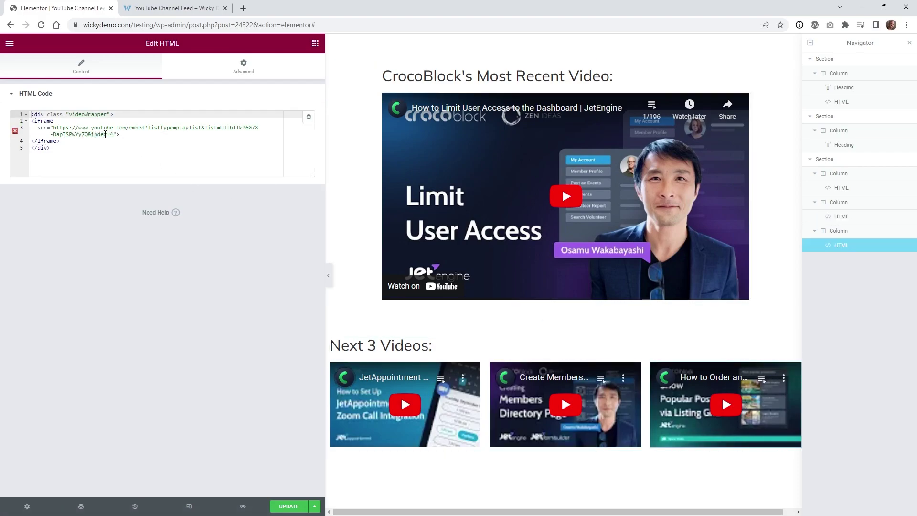
{"action": "left_click_drag", "start_coordinate": [105, 134], "coordinate": [111, 136]}
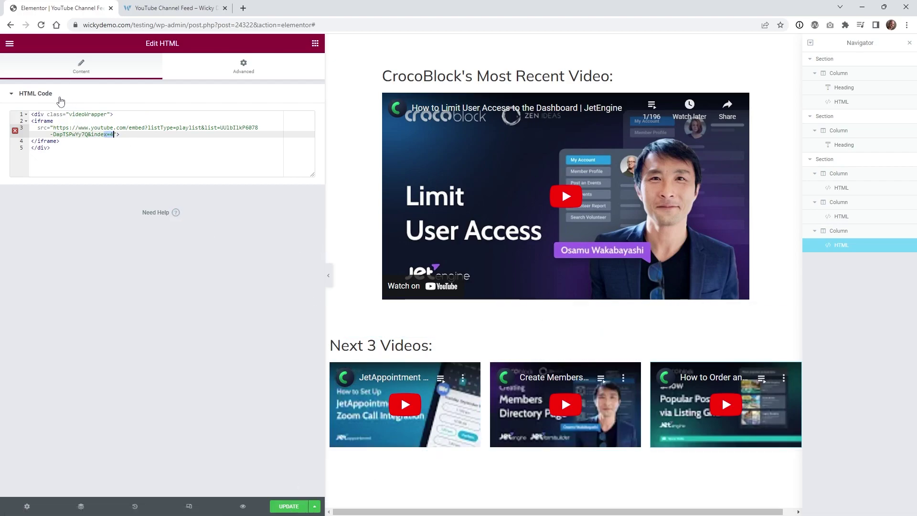
- Highlight the opening and closing videoWrapper div and the index=4 parameter in the third embed
{"action": "left_click", "coordinate": [89, 114]}
{"action": "left_click_drag", "start_coordinate": [119, 114], "coordinate": [19, 113]}
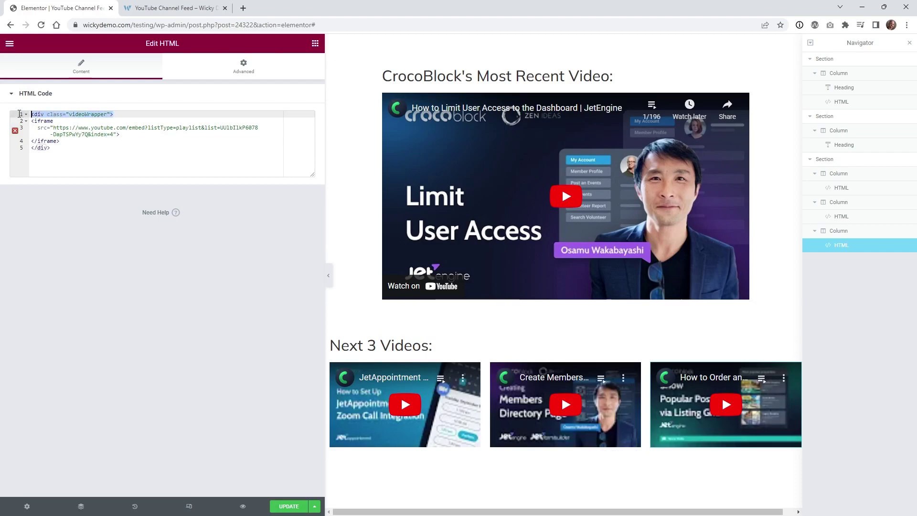
{"action": "left_click_drag", "start_coordinate": [53, 148], "coordinate": [24, 150]}
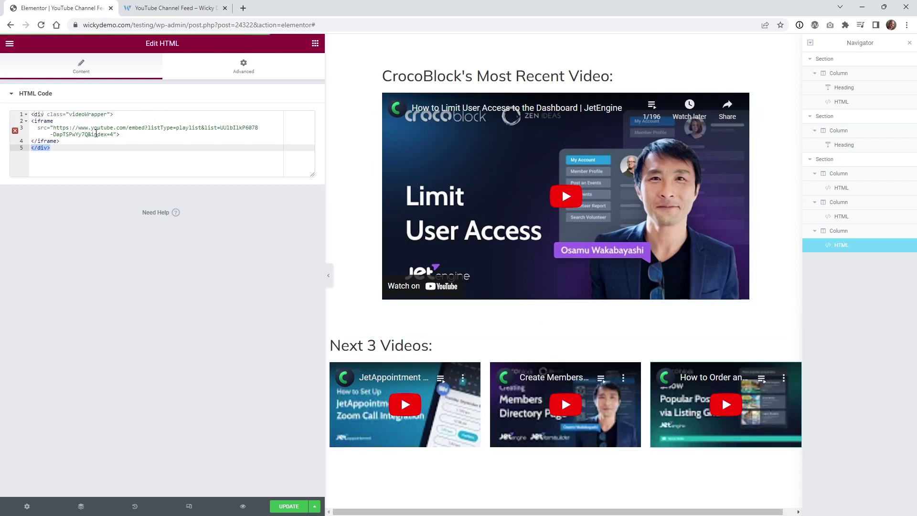
{"action": "left_click_drag", "start_coordinate": [96, 134], "coordinate": [114, 135]}
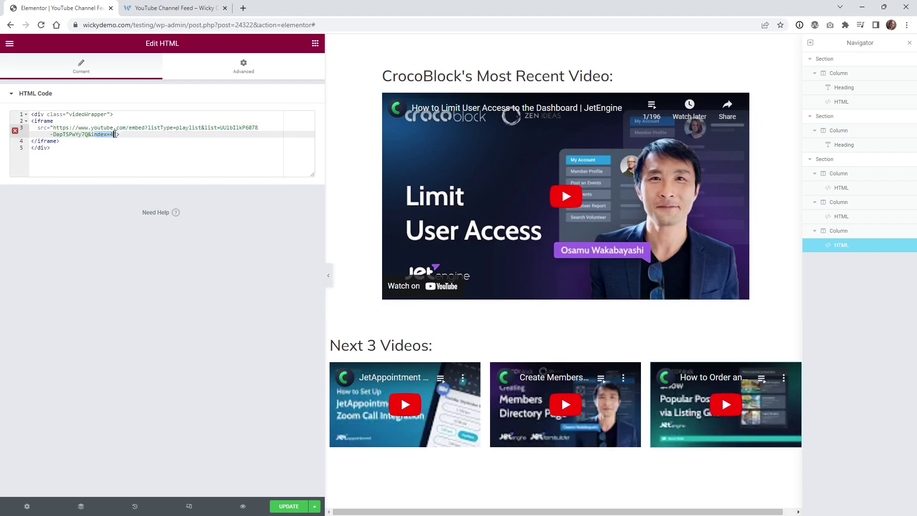
- On the live feed page, play the Create Members' Directory video, then scroll back to the top
{"action": "left_click", "coordinate": [184, 6]}
{"action": "scroll", "coordinate": [138, 253], "scroll_direction": "down", "scroll_amount": 2}
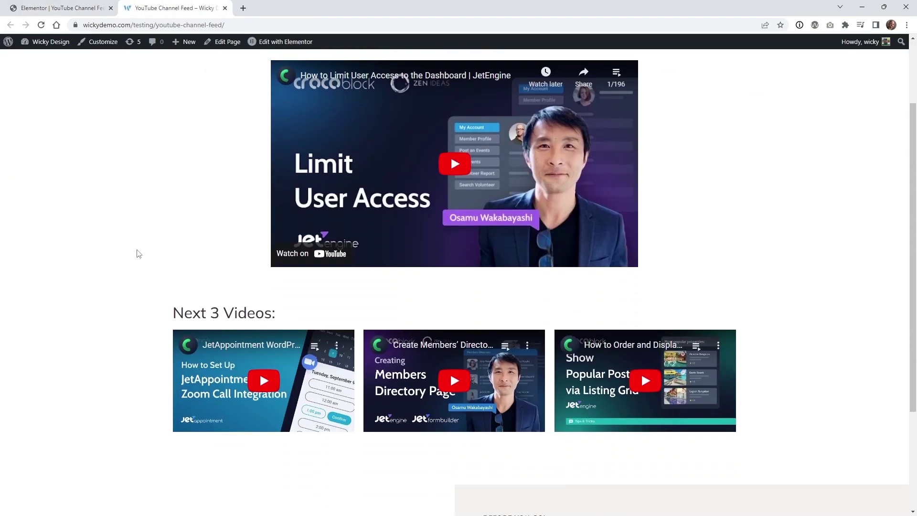
{"action": "scroll", "coordinate": [138, 253], "scroll_direction": "down", "scroll_amount": 1}
{"action": "left_click", "coordinate": [454, 335]}
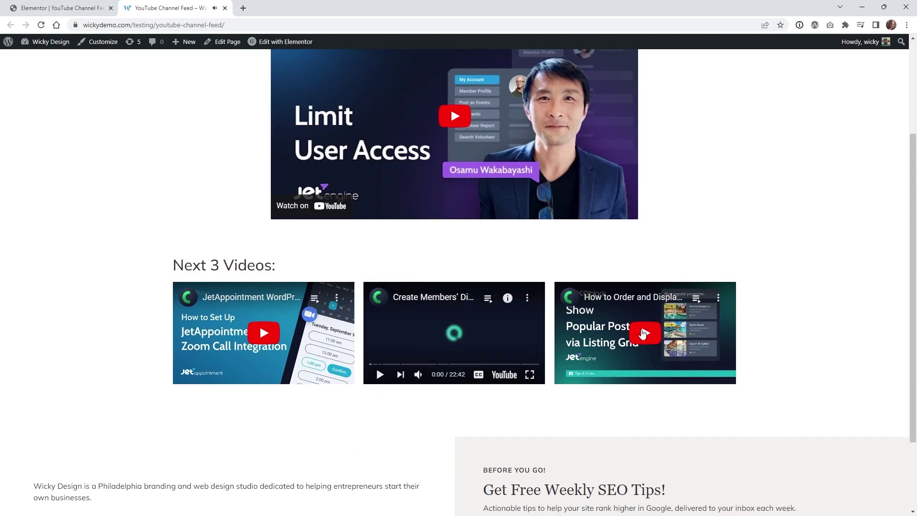
{"action": "scroll", "coordinate": [643, 333], "scroll_direction": "down", "scroll_amount": 1}
{"action": "scroll", "coordinate": [644, 332], "scroll_direction": "up", "scroll_amount": 4}
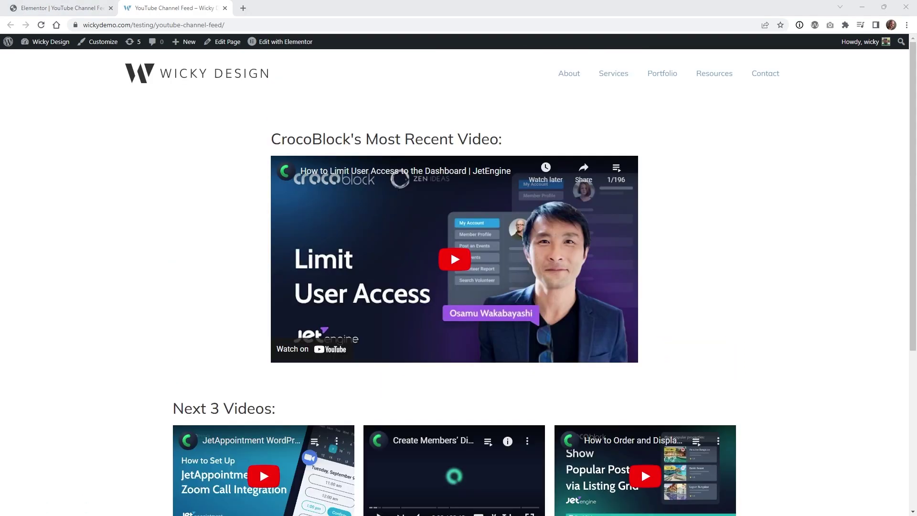